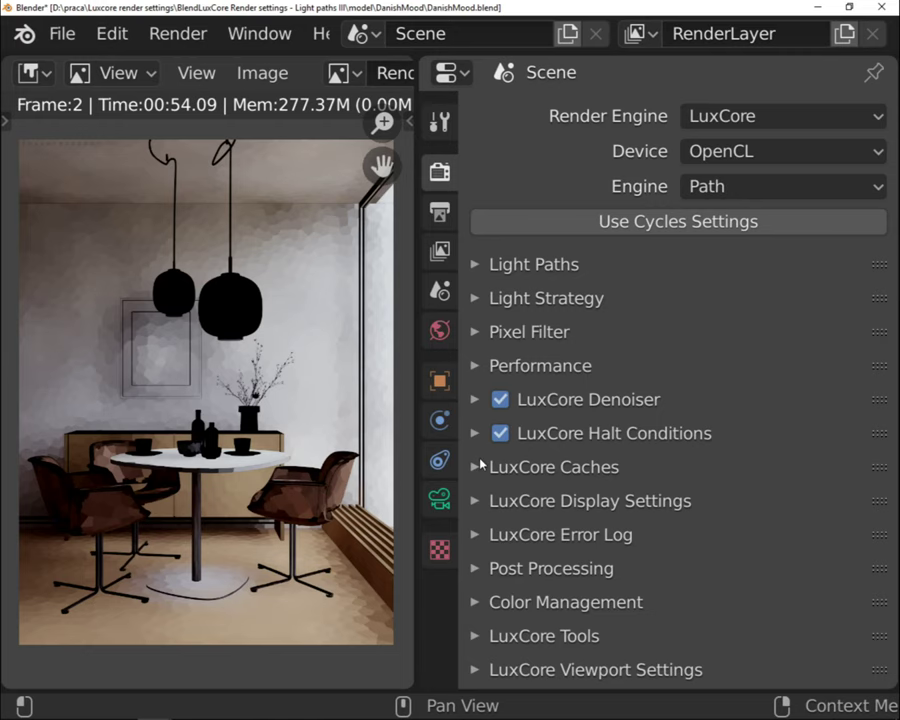
# Enable the PhotonGI Cache with its Indirect Light Cache under LuxCore Caches, and briefly toggle the Caustic Light Cache
pyautogui.click(475, 467)
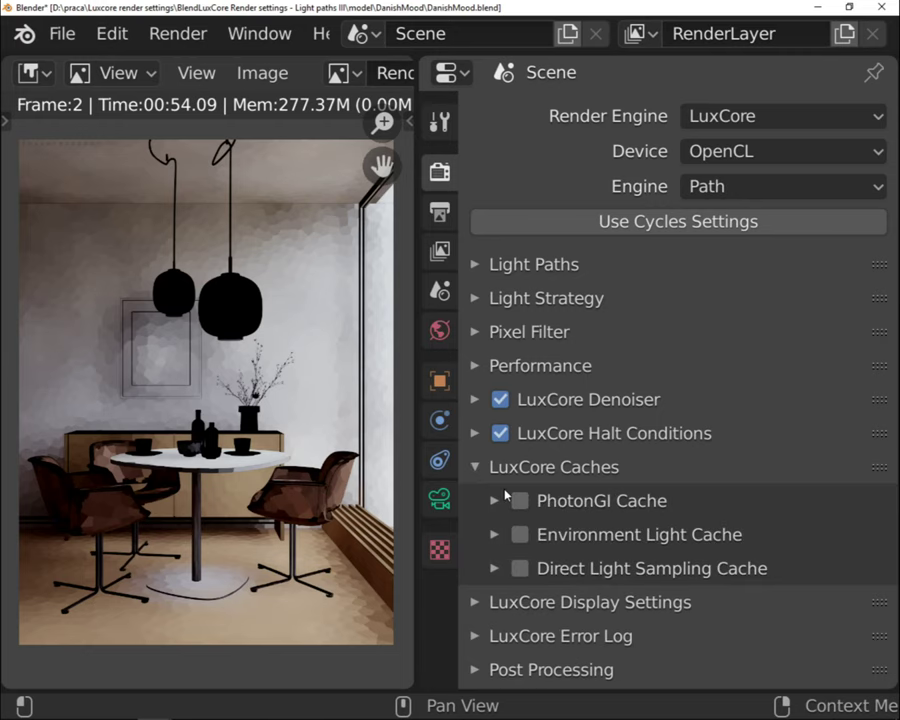
pyautogui.click(495, 500)
pyautogui.click(512, 503)
pyautogui.scroll(-5, 513, 507)
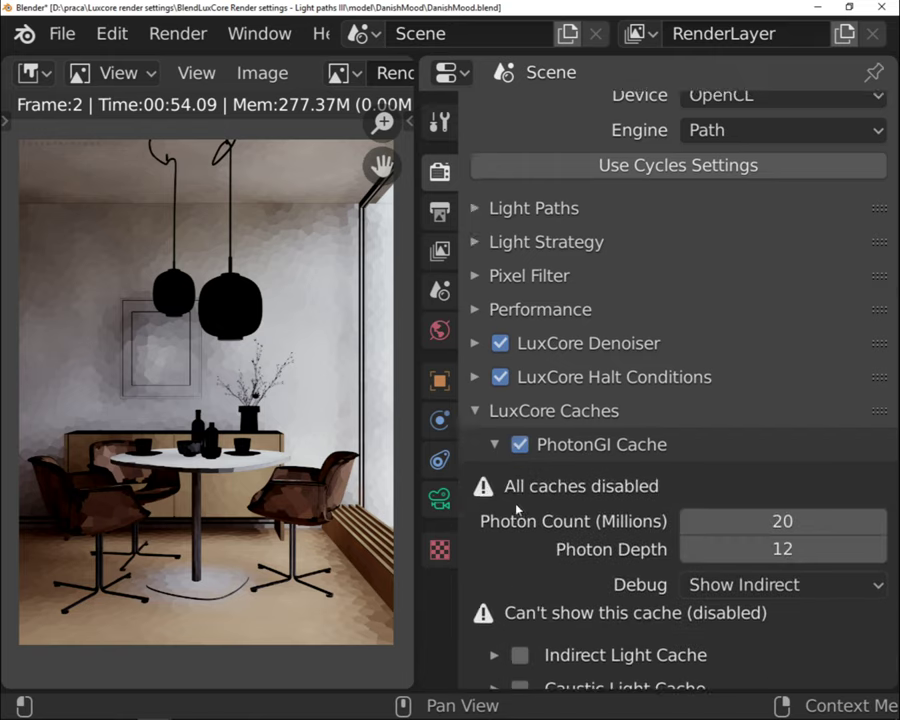
pyautogui.click(519, 486)
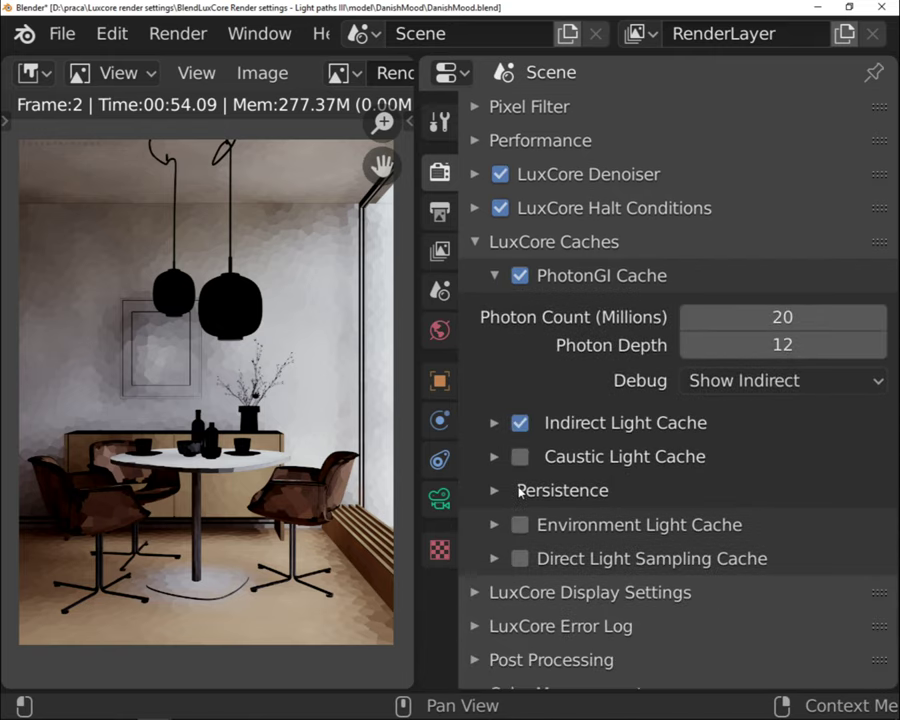
pyautogui.click(521, 458)
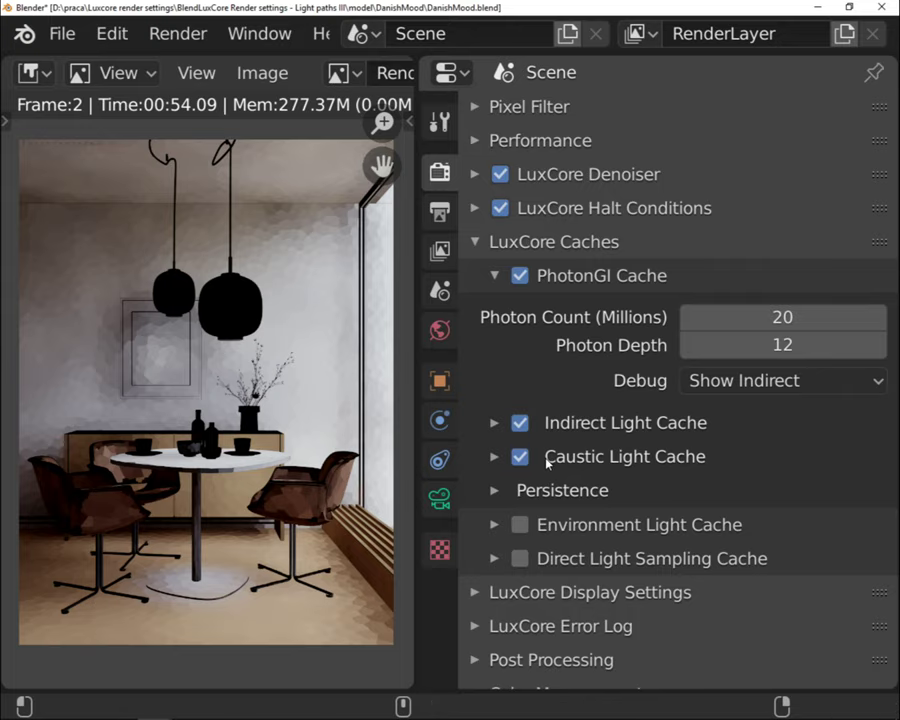
pyautogui.scroll(5, 497, 505)
pyautogui.scroll(-2, 524, 518)
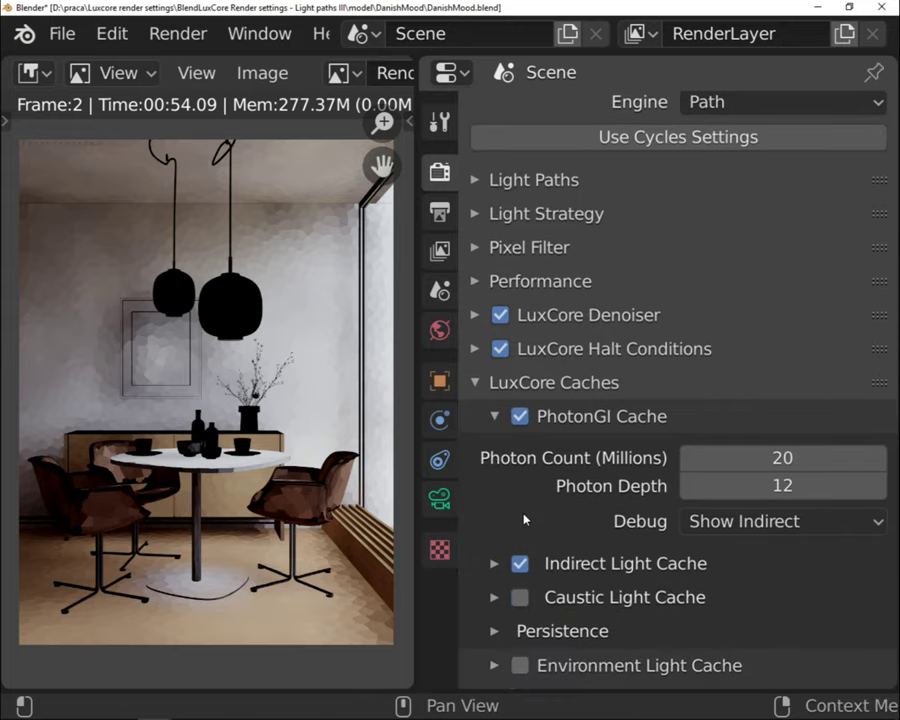
# Examine the PhotonGI photon count and photon depth, and compare them with the Light Paths maximum bounces
pyautogui.click(837, 458)
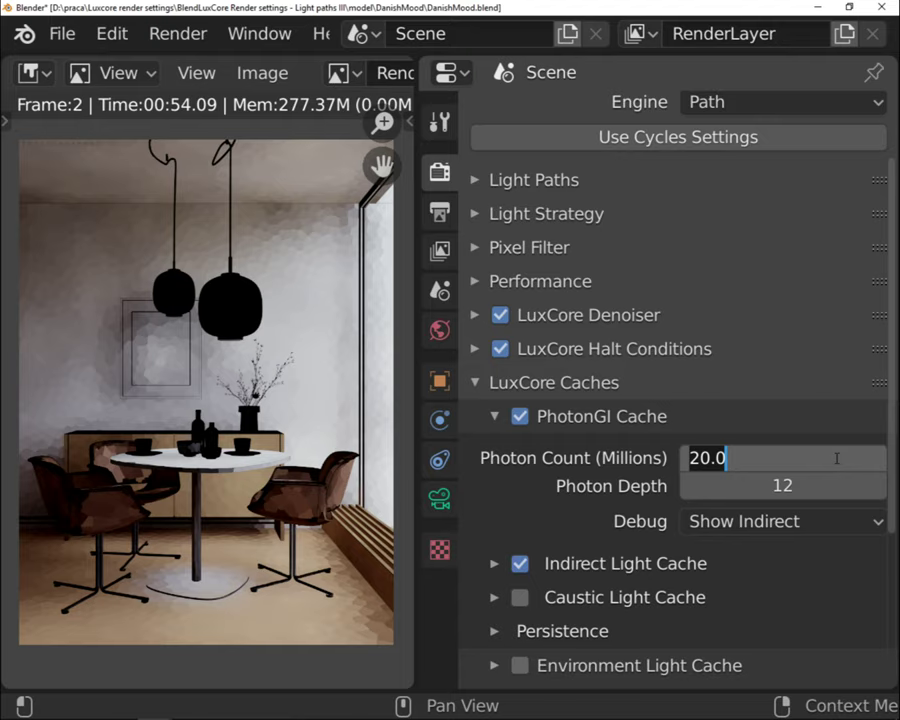
pyautogui.press('Return')
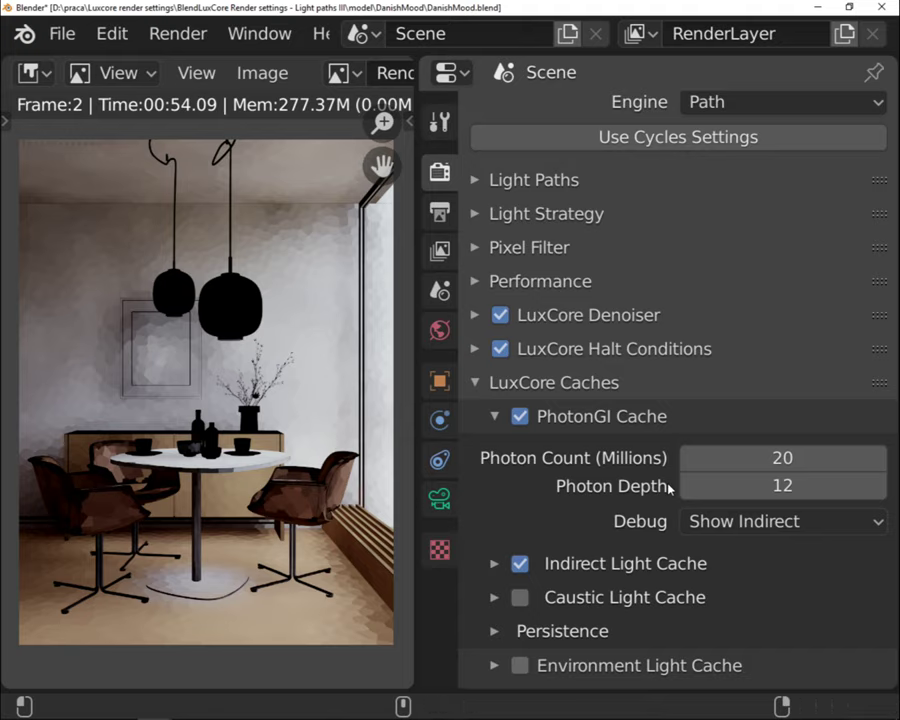
pyautogui.click(734, 486)
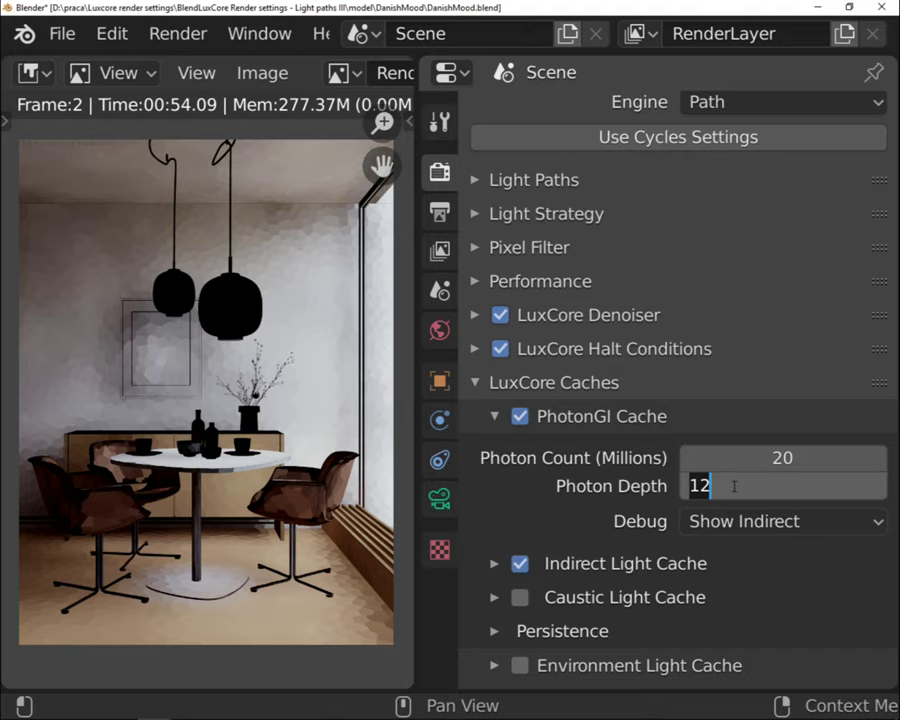
pyautogui.press('Return')
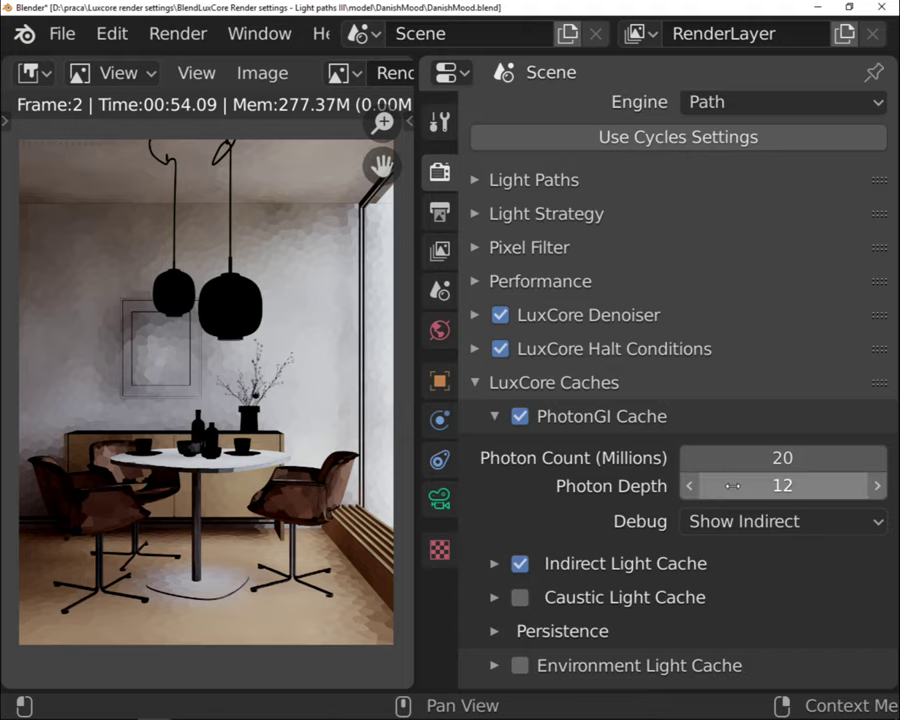
pyautogui.click(473, 179)
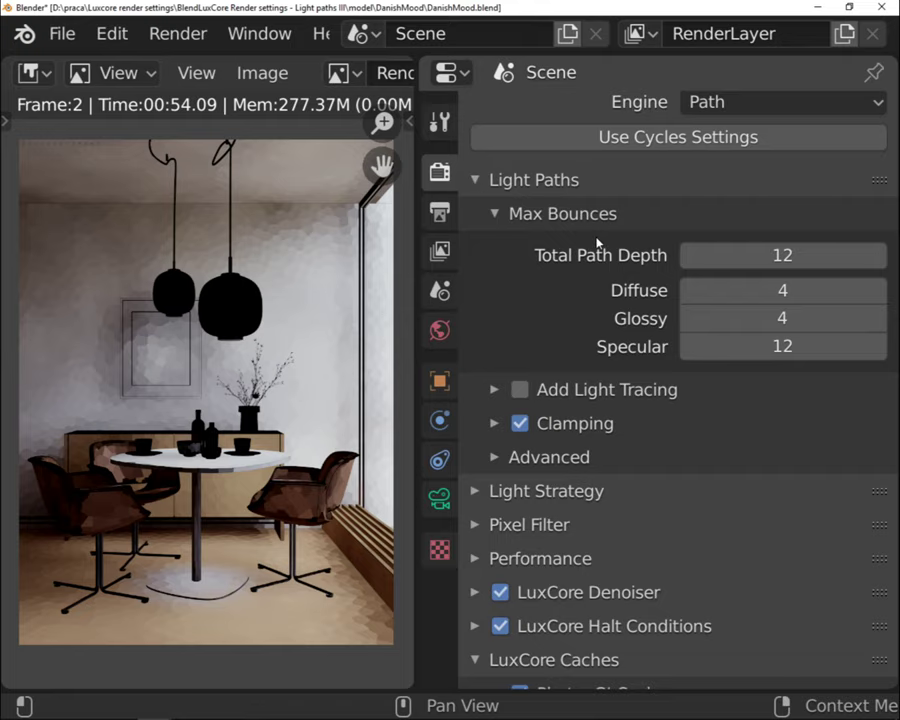
pyautogui.click(475, 182)
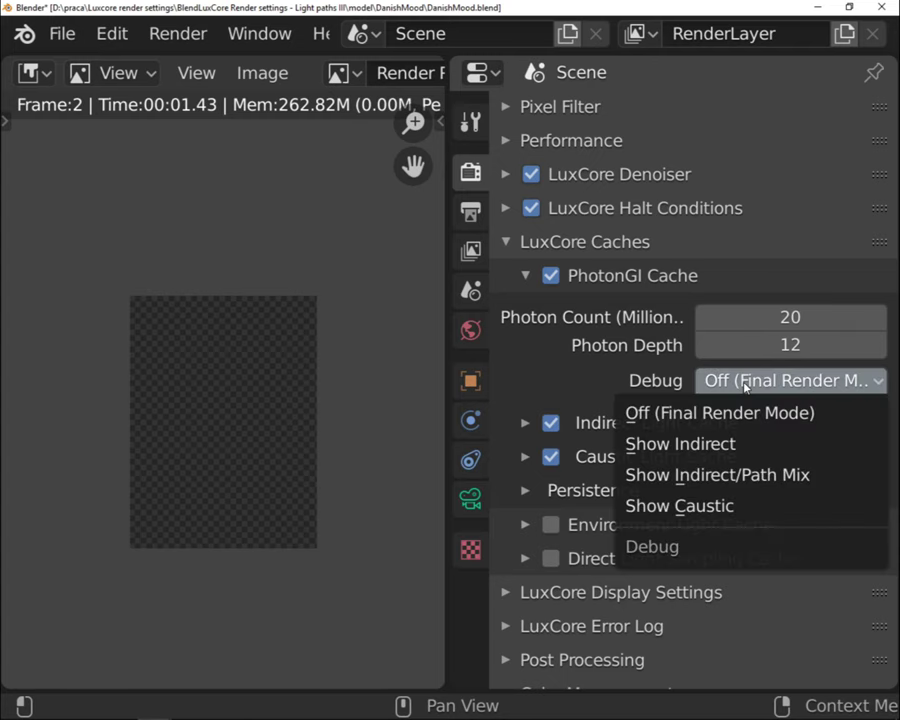
# Set the PhotonGI debug mode to Show Indirect and inspect the indirect light in the render up close
pyautogui.click(765, 448)
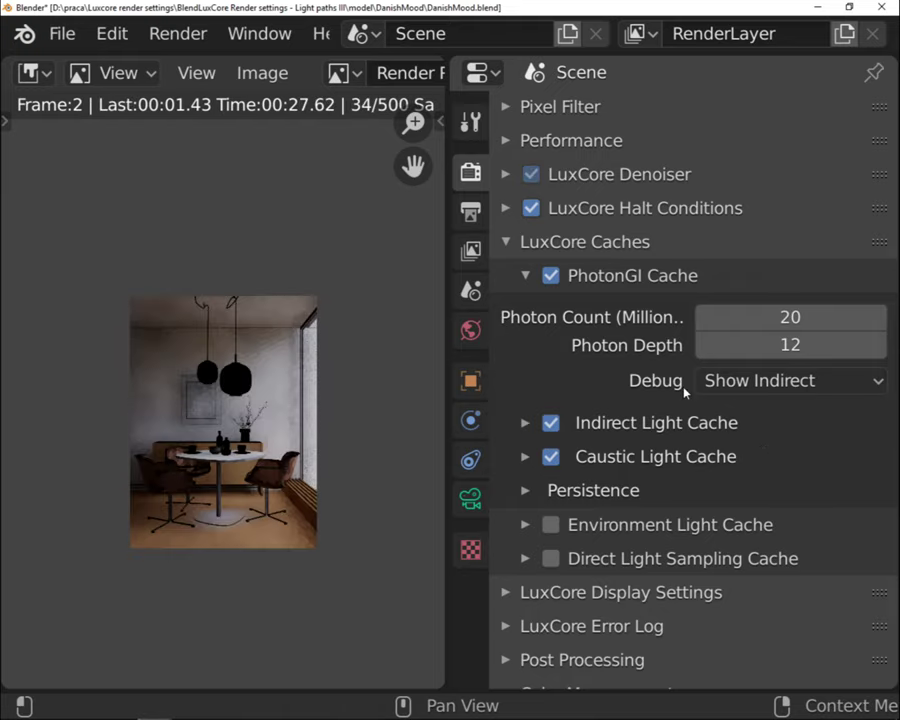
pyautogui.scroll(3, 230, 418)
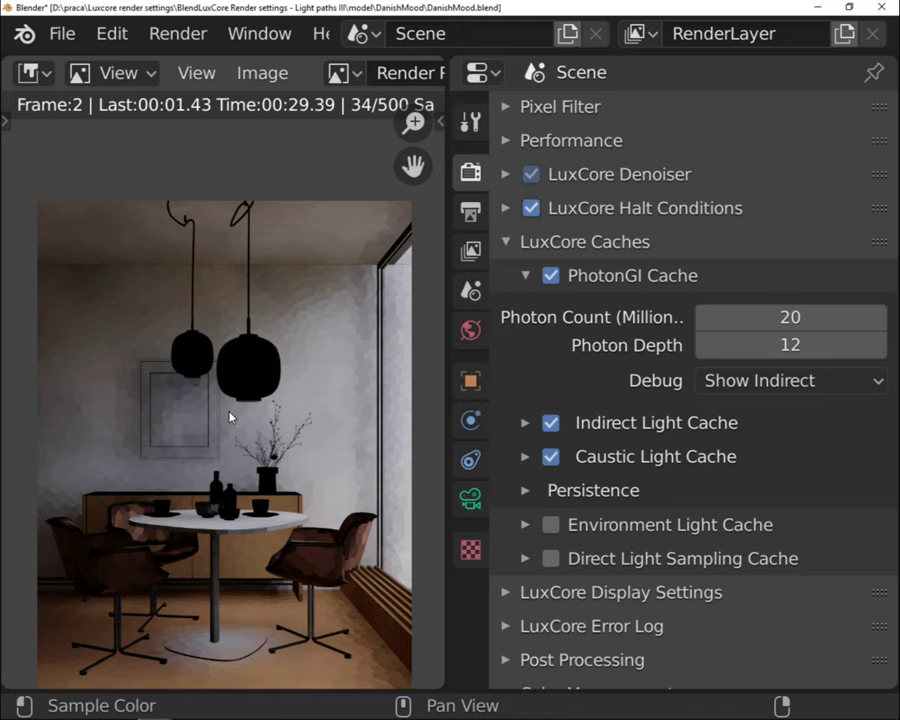
pyautogui.scroll(6, 230, 418)
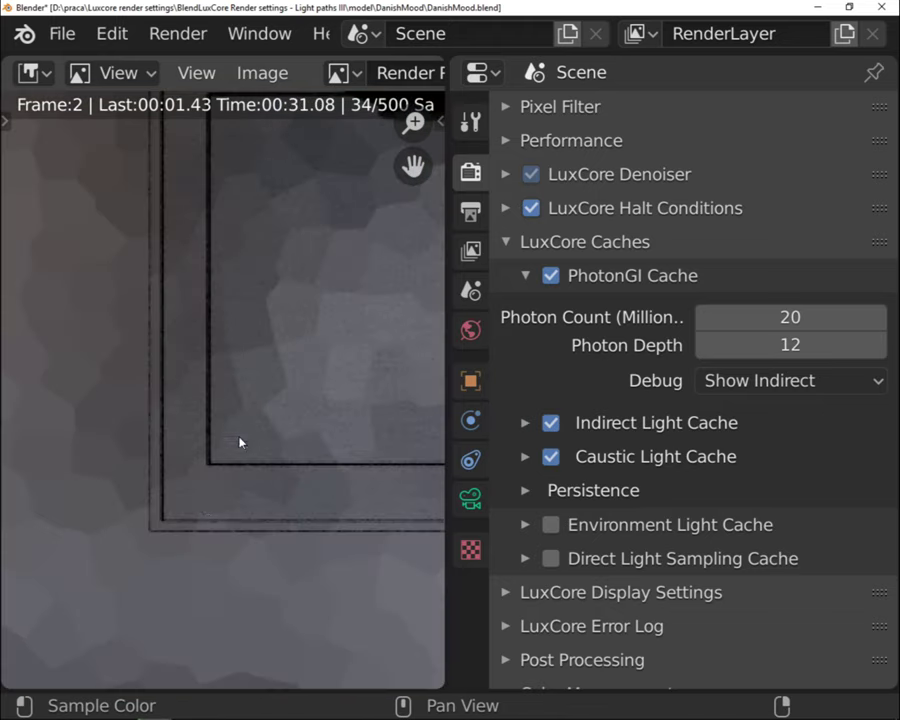
pyautogui.scroll(-5, 227, 516)
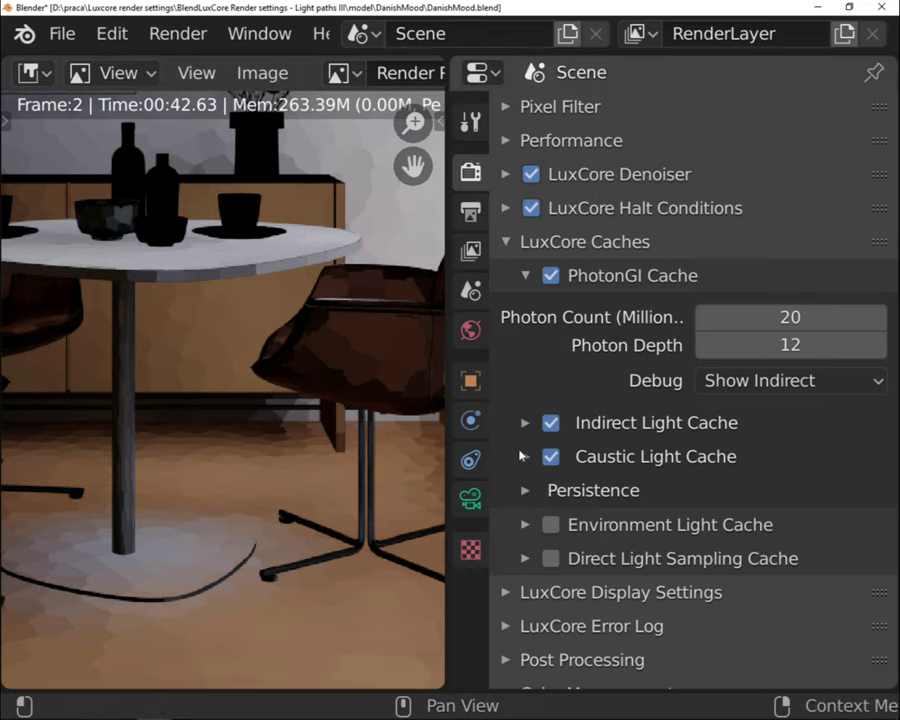
# Expand the Indirect Light Cache settings and set the quality to Custom
pyautogui.click(525, 423)
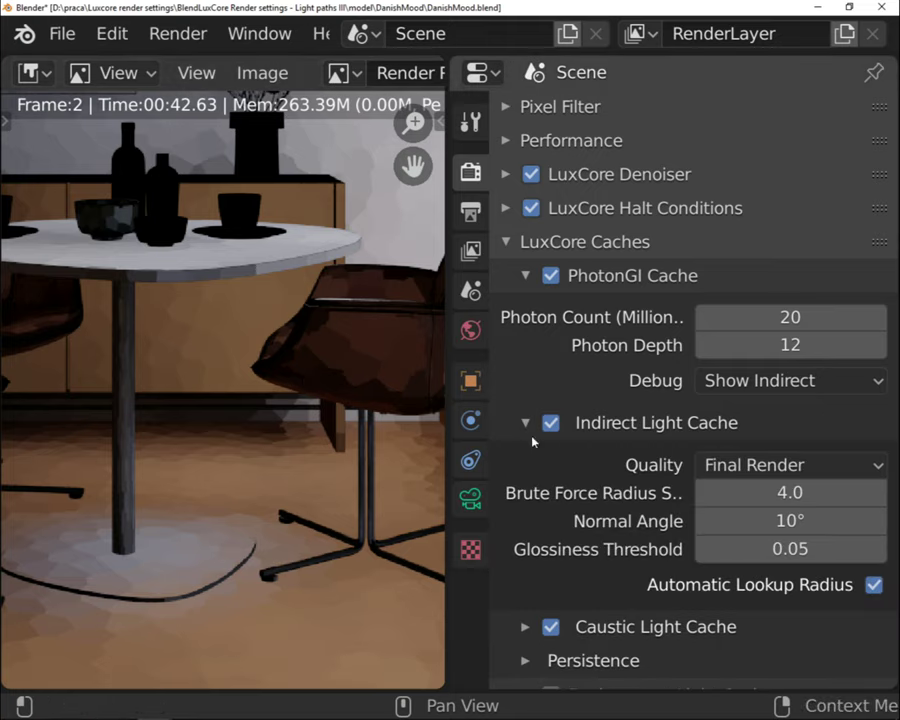
pyautogui.scroll(-5, 580, 495)
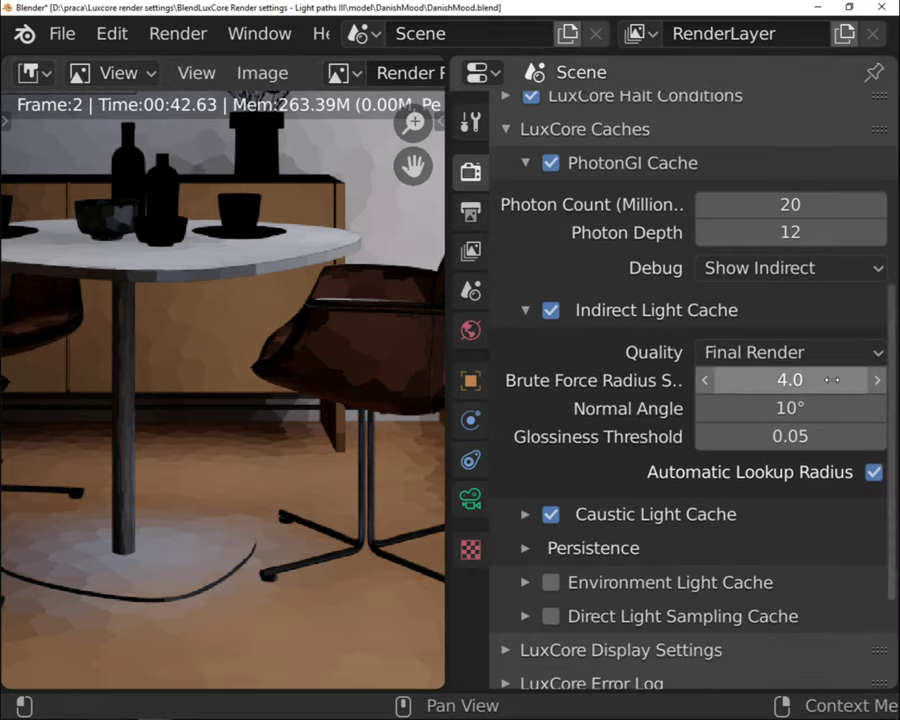
pyautogui.click(877, 354)
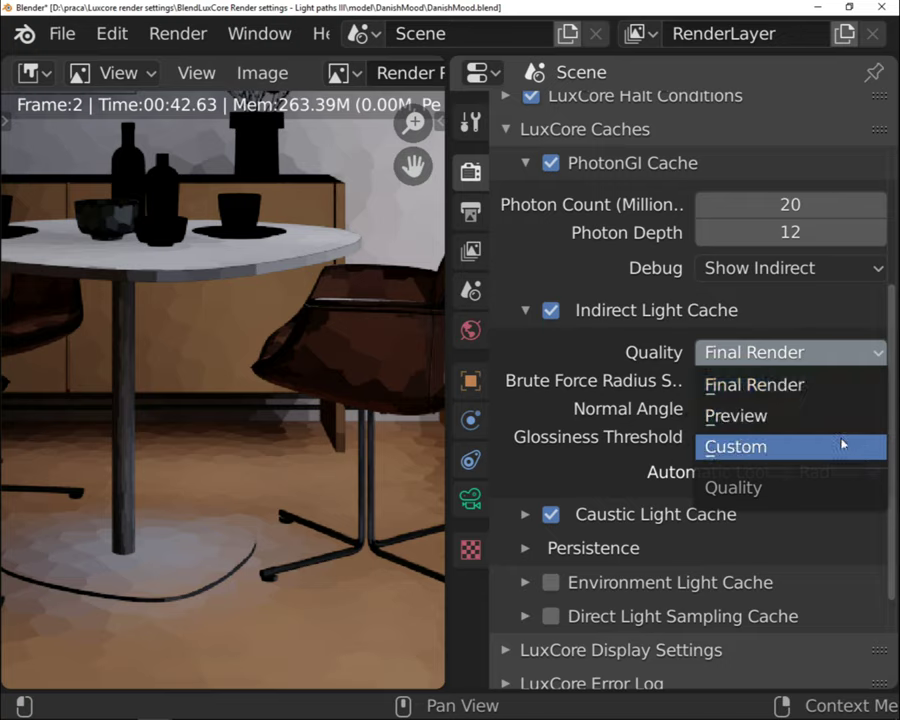
pyautogui.click(843, 444)
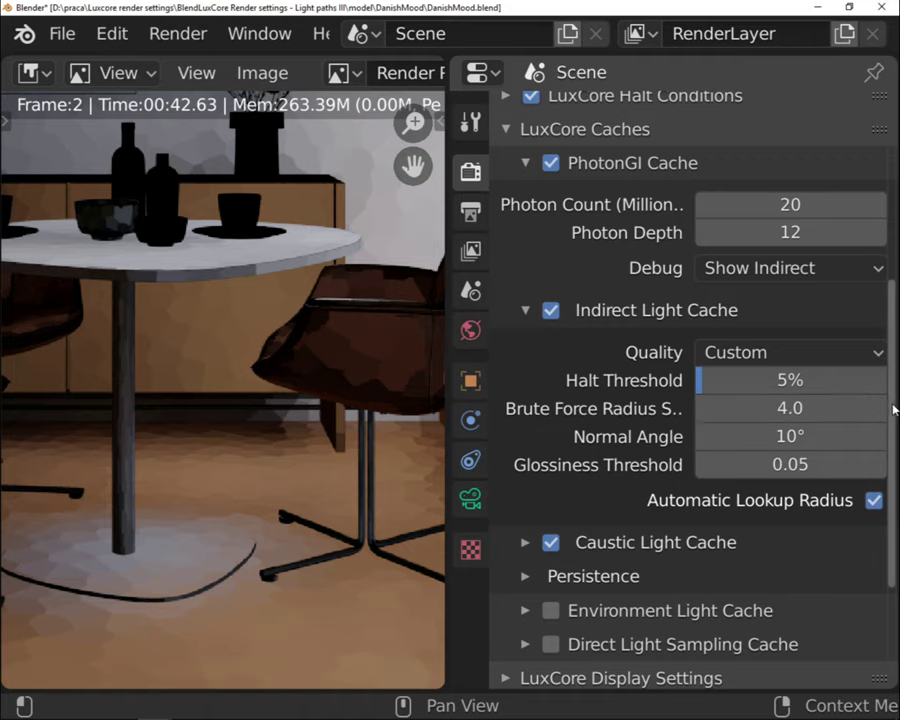
pyautogui.scroll(-2, 894, 422)
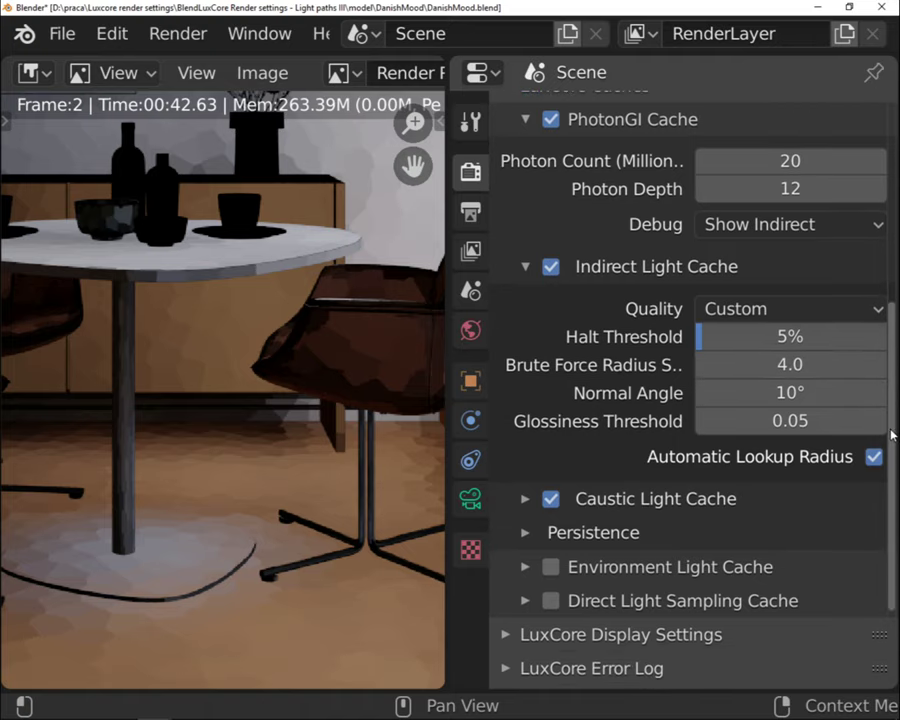
pyautogui.scroll(8, 895, 440)
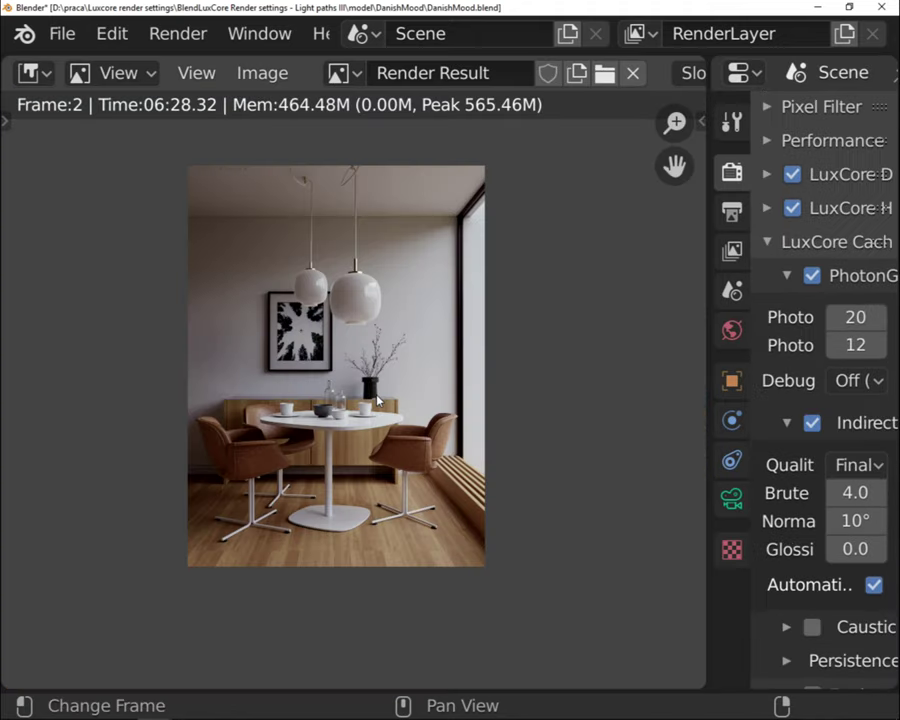
# Examine the final render closely around the vase, pendant lamps, wall and ceiling corner
pyautogui.scroll(5, 376, 398)
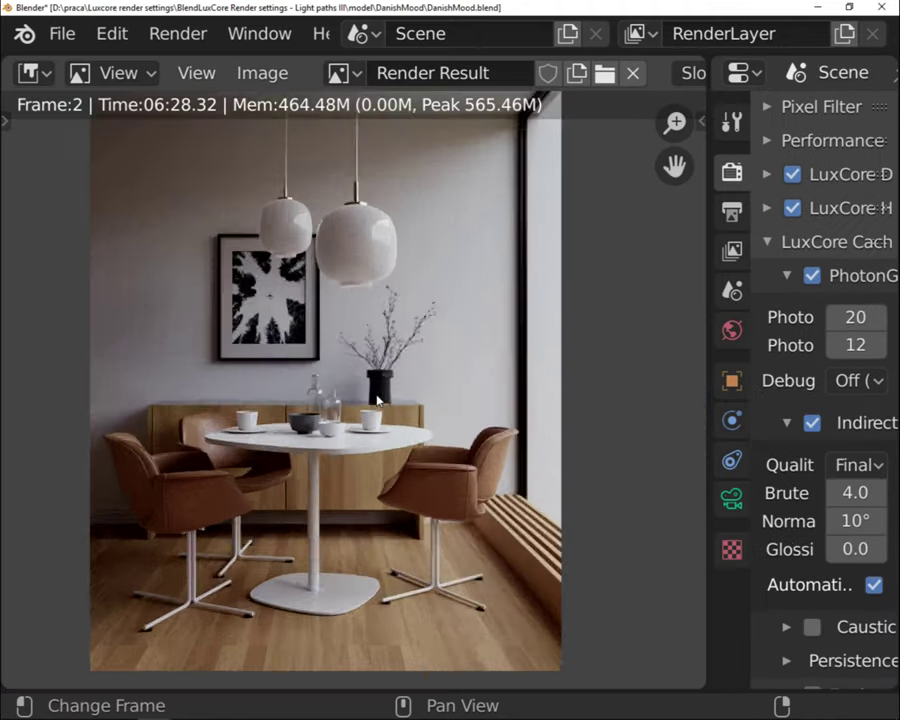
pyautogui.scroll(-1, 419, 403)
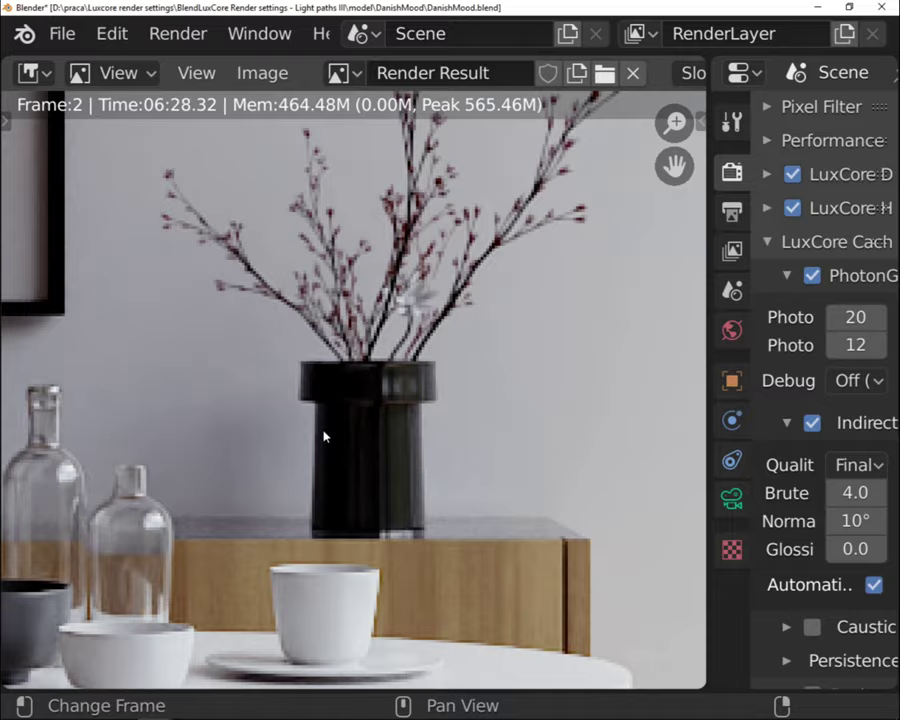
pyautogui.scroll(-1, 358, 378)
pyautogui.scroll(3, 383, 378)
pyautogui.scroll(-1, 376, 350)
pyautogui.scroll(2, 382, 416)
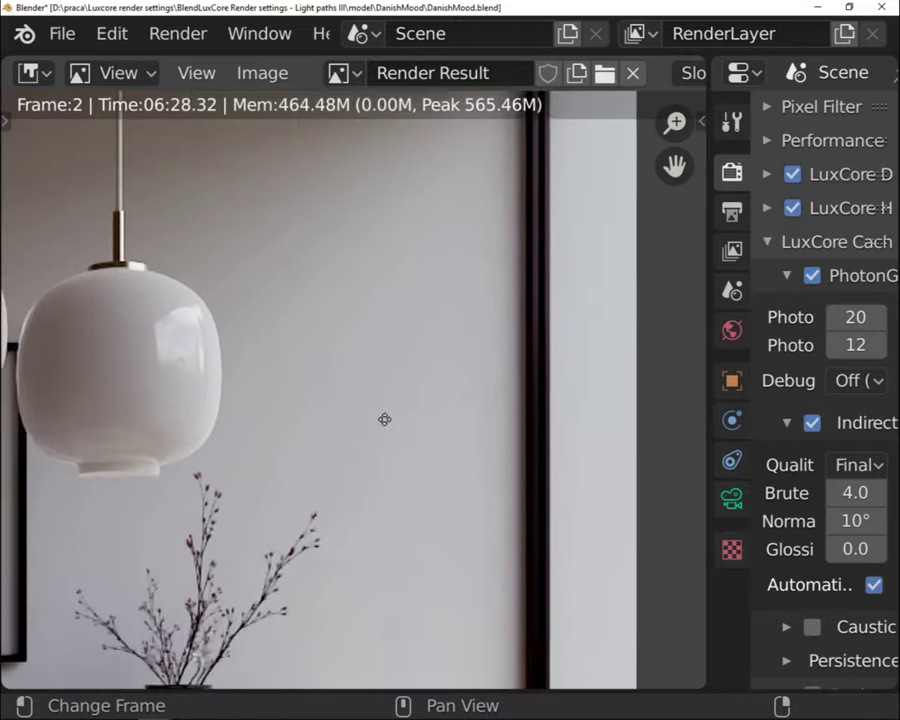
pyautogui.scroll(1, 396, 228)
pyautogui.moveTo(396, 228); pyautogui.dragTo(389, 371, button='middle')
pyautogui.scroll(1, 418, 382)
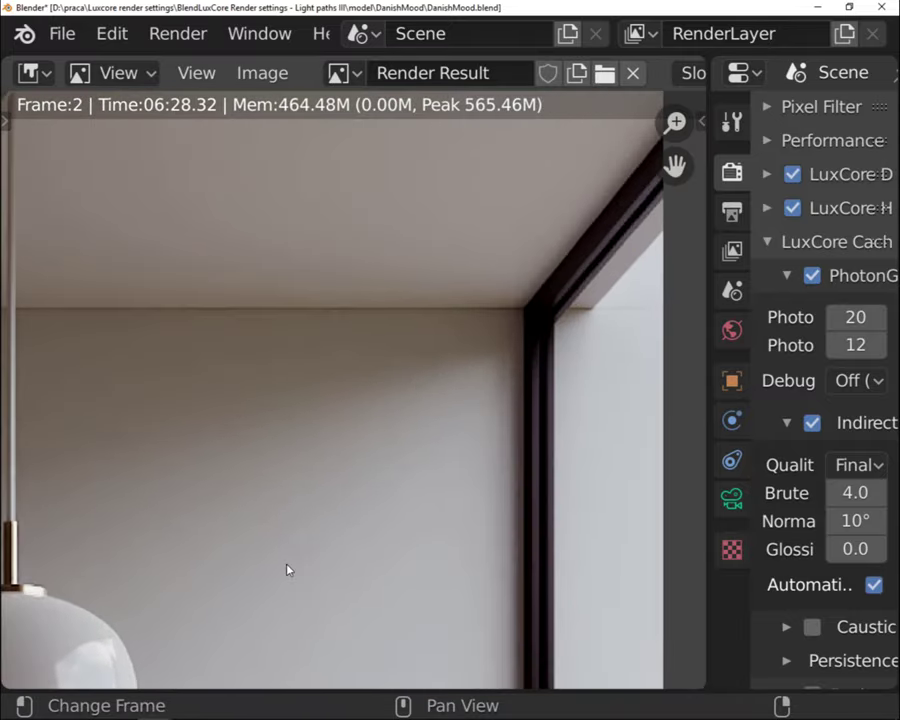
pyautogui.moveTo(287, 566); pyautogui.dragTo(423, 337, button='middle')
pyautogui.scroll(-5, 340, 410)
pyautogui.moveTo(340, 410); pyautogui.dragTo(397, 330, button='middle')
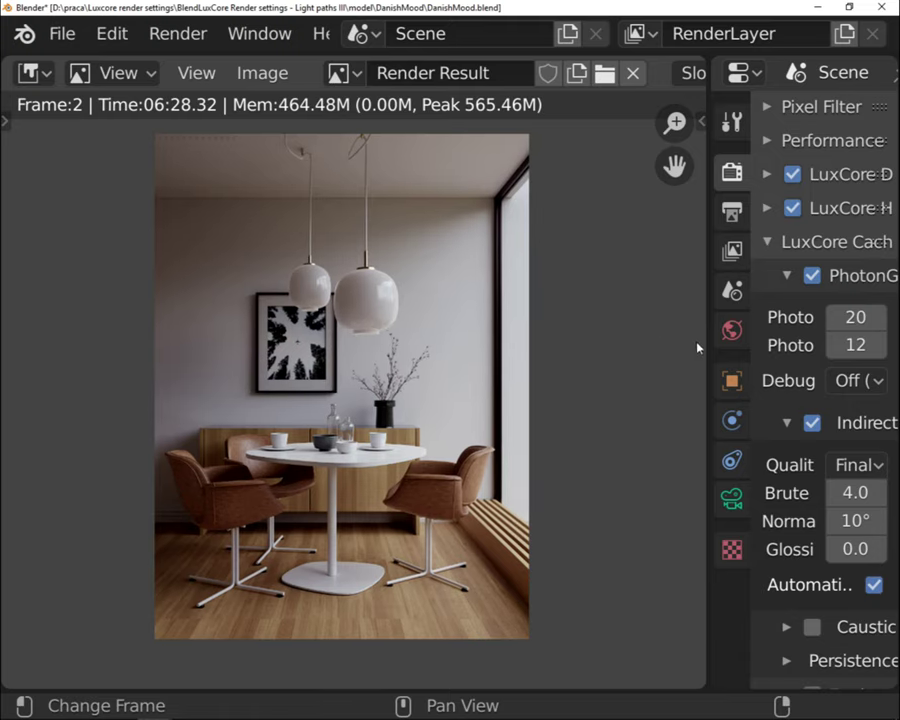
# Widen the render properties area and set the PhotonGI debug mode to Show Indirect/Path Mix
pyautogui.moveTo(705, 334); pyautogui.dragTo(334, 333)
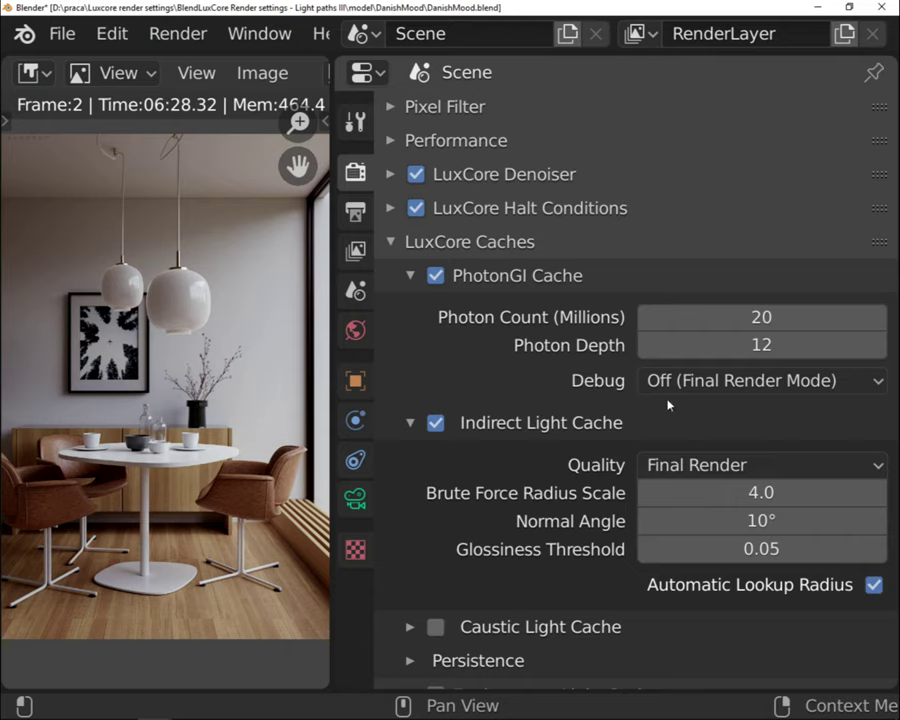
pyautogui.click(696, 381)
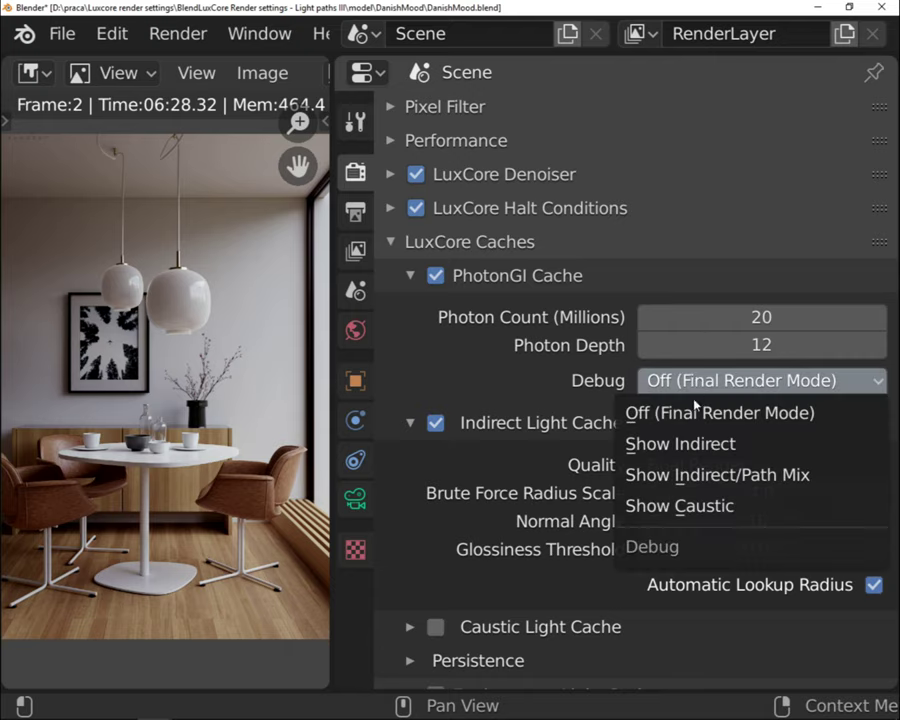
pyautogui.click(690, 484)
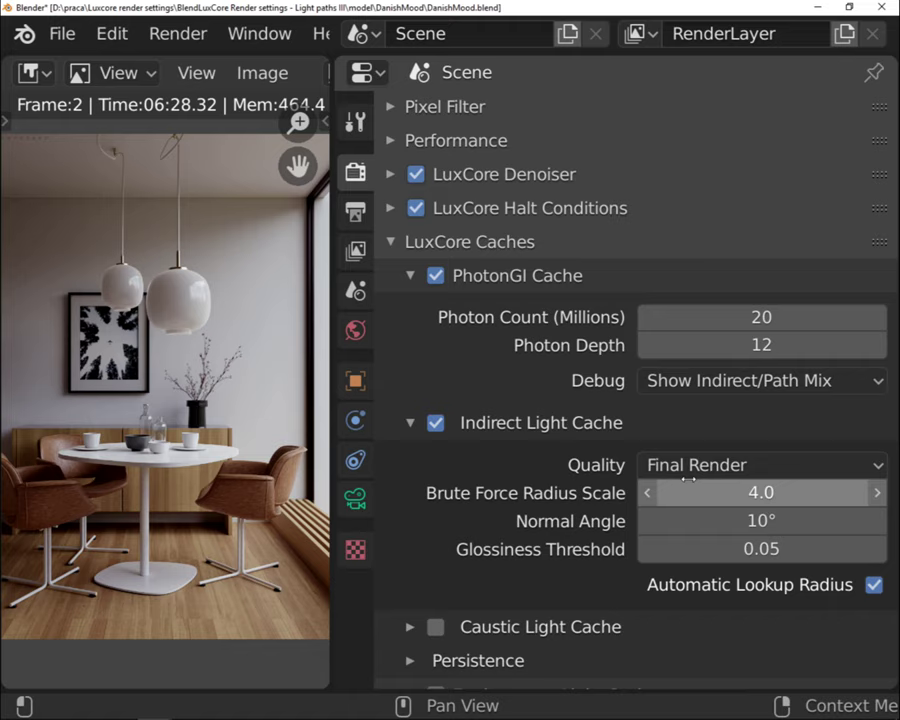
# Enlarge the render view and examine the indirect/path mix image around the vase, cups and tabletop
pyautogui.moveTo(333, 343); pyautogui.dragTo(560, 360)
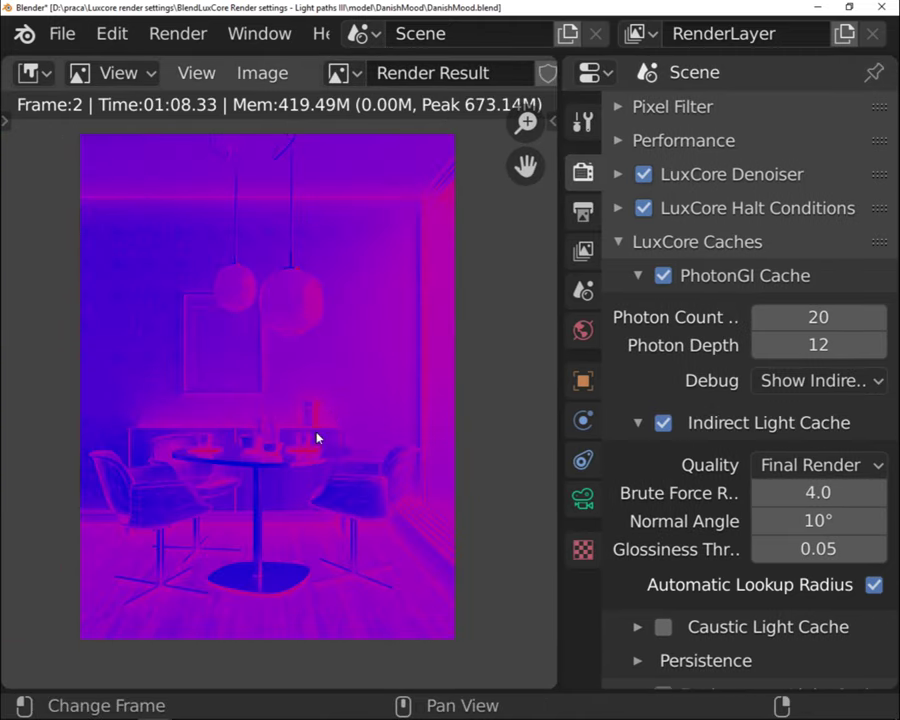
pyautogui.scroll(4, 342, 426)
pyautogui.scroll(2, 351, 453)
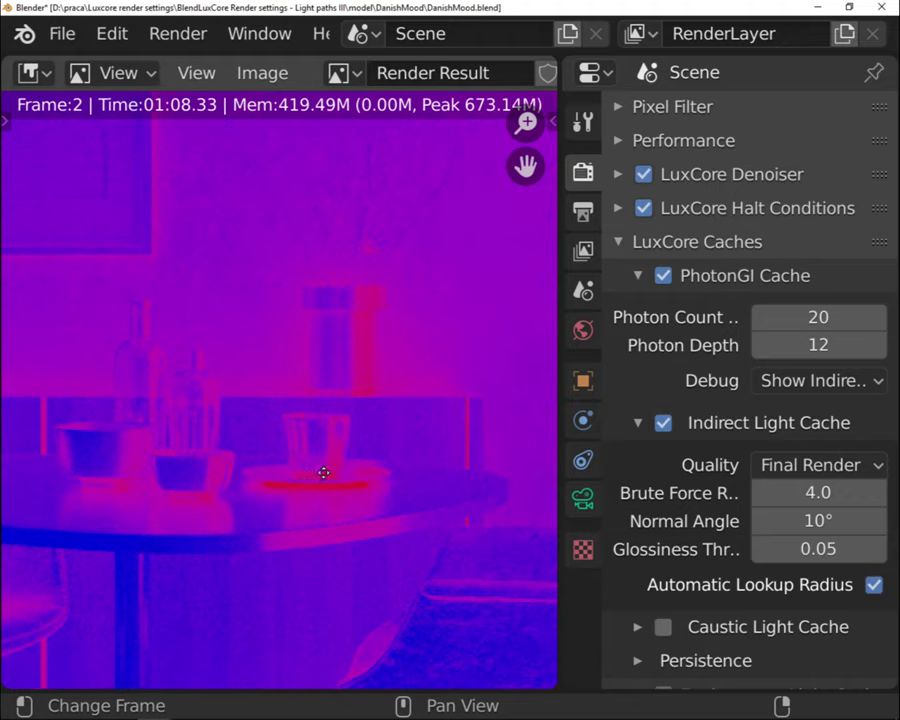
pyautogui.moveTo(324, 474); pyautogui.dragTo(311, 502, button='middle')
pyautogui.scroll(-4, 311, 502)
pyautogui.moveTo(400, 197); pyautogui.dragTo(378, 456, button='middle')
pyautogui.scroll(2, 363, 383)
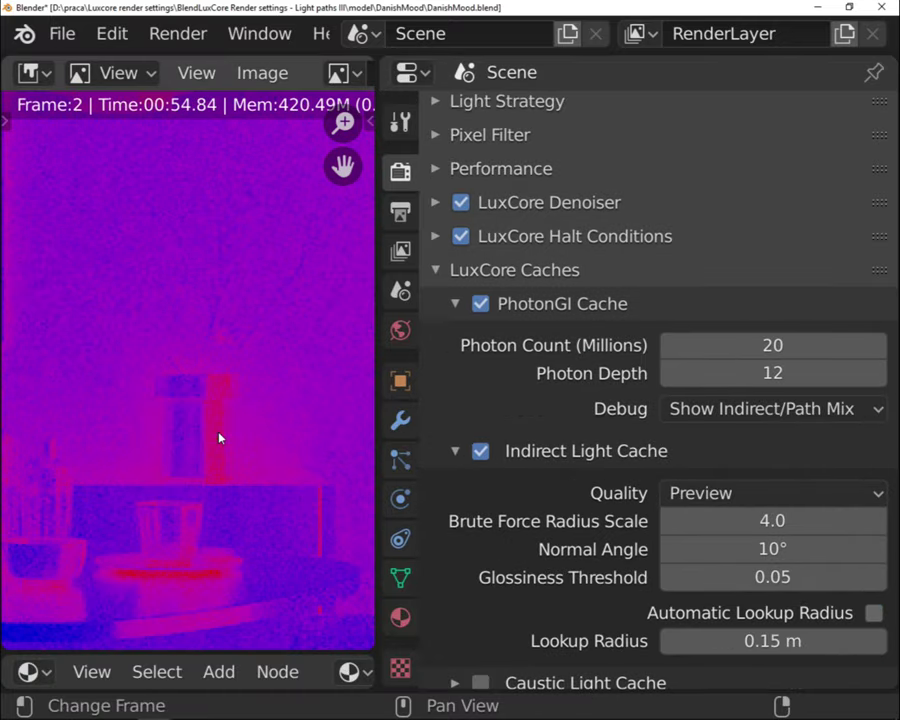
# Set the PhotonGI debug mode back to Show Indirect and inspect the cached light around the table objects
pyautogui.click(675, 408)
pyautogui.click(697, 472)
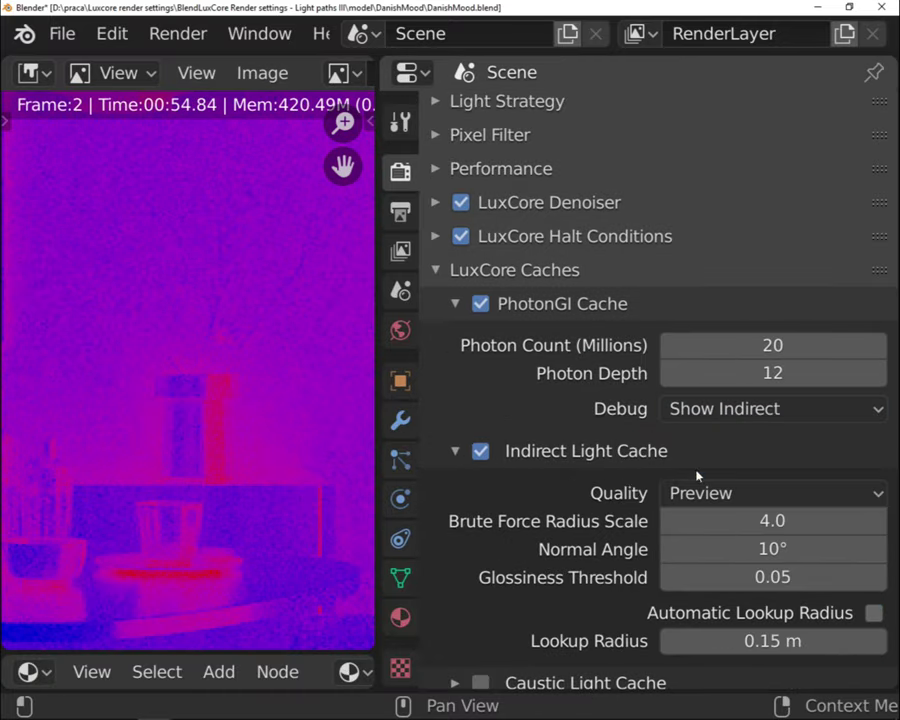
pyautogui.moveTo(237, 647); pyautogui.dragTo(245, 410)
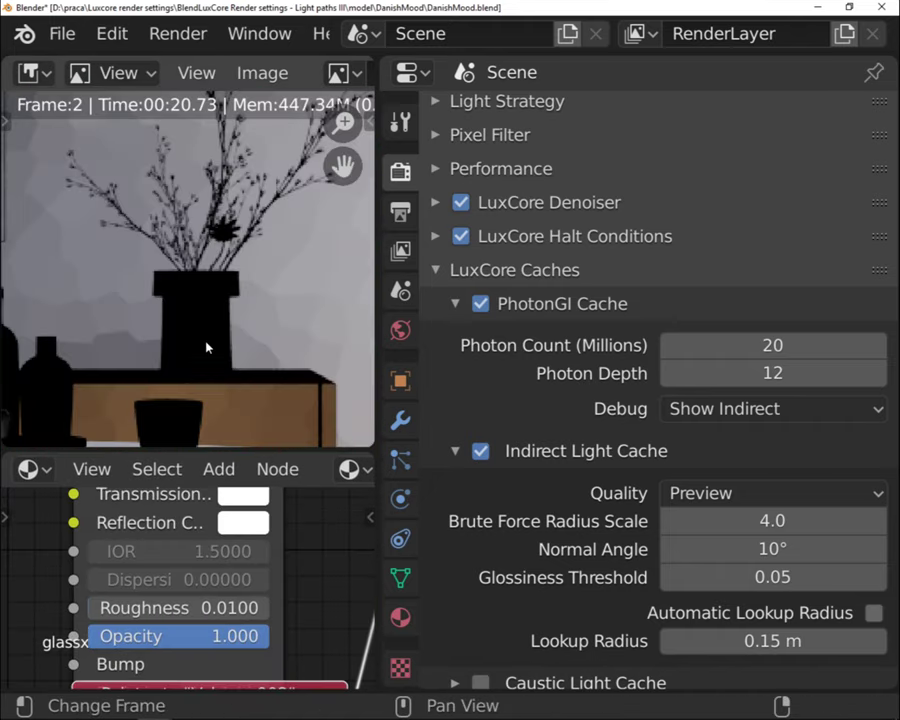
pyautogui.moveTo(185, 364); pyautogui.dragTo(321, 233, button='middle')
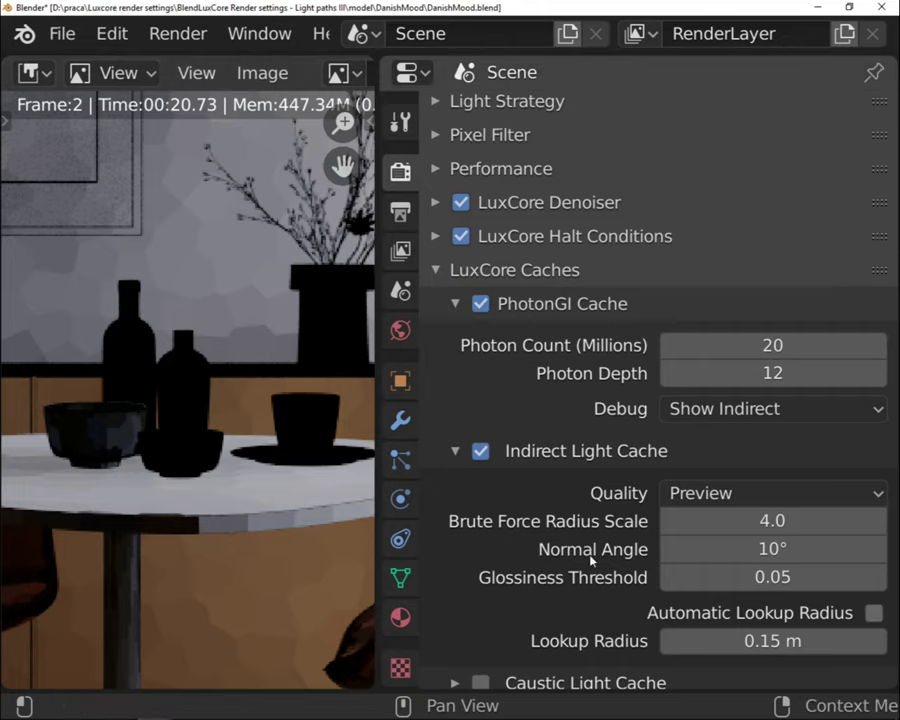
# Open the indirect light cache's normal angle for editing, and switch Automatic Lookup Radius on and back off
pyautogui.click(717, 549)
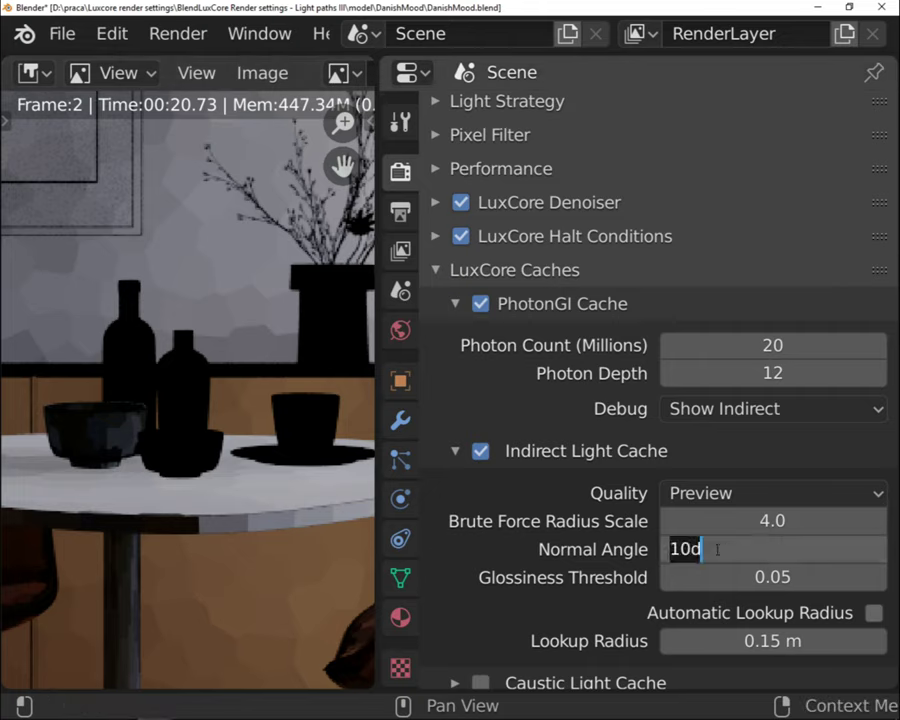
pyautogui.press('Return')
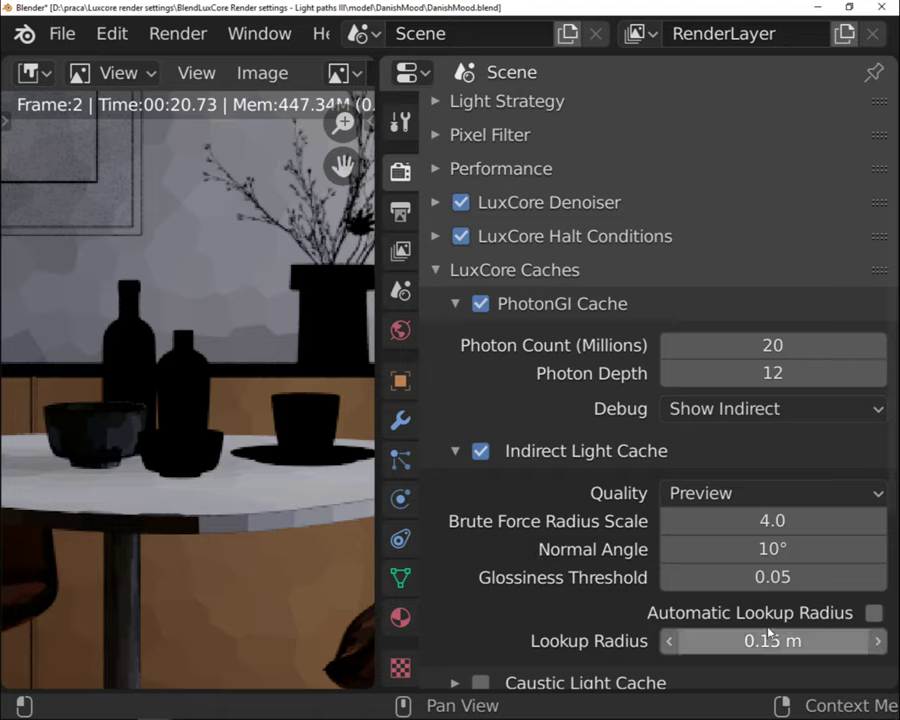
pyautogui.click(875, 613)
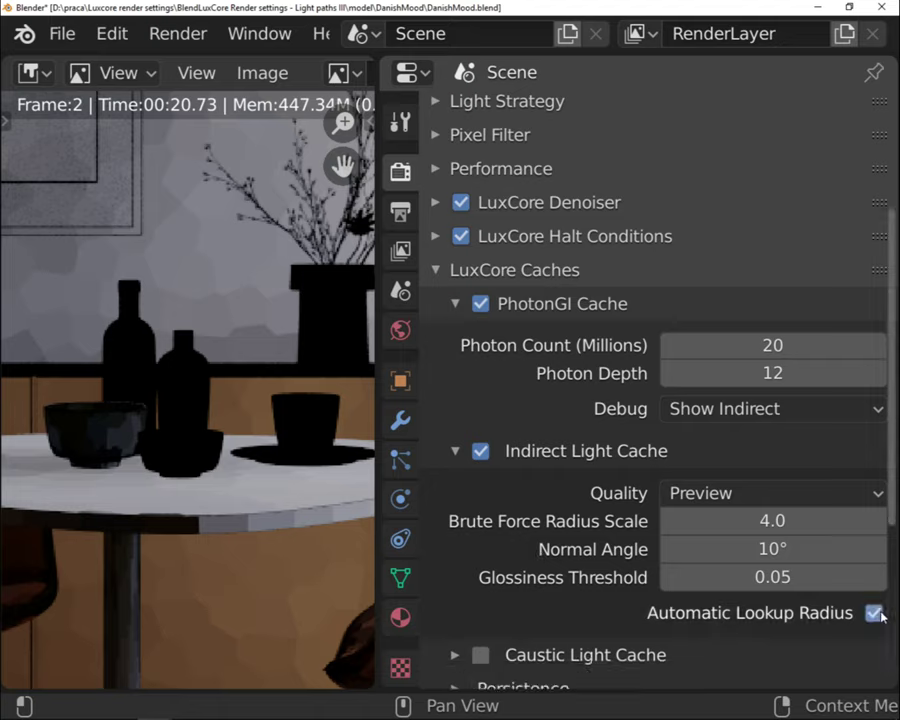
pyautogui.click(875, 613)
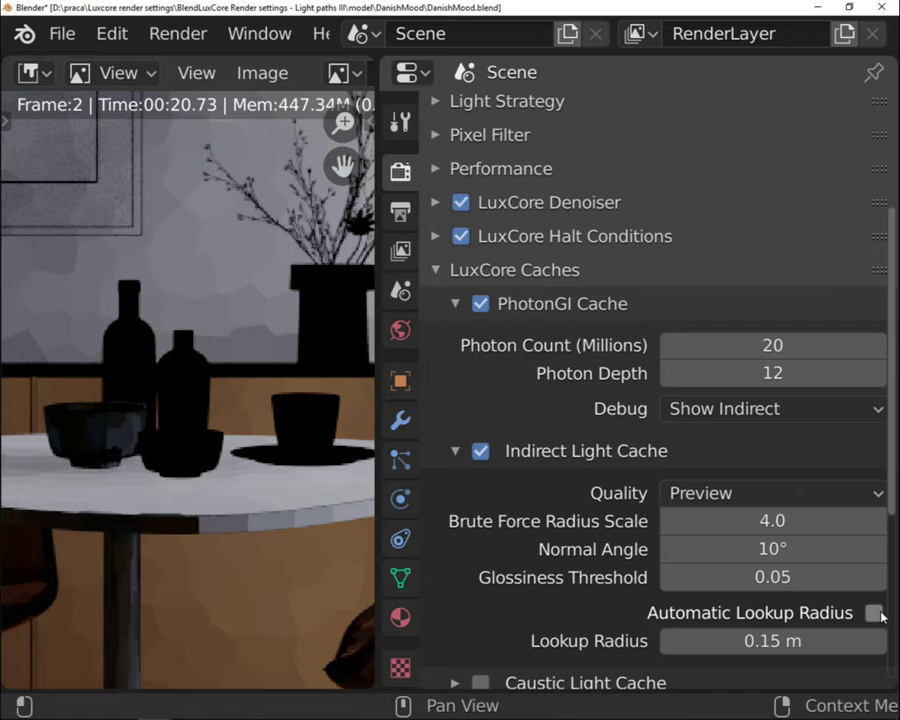
pyautogui.scroll(-1, 655, 620)
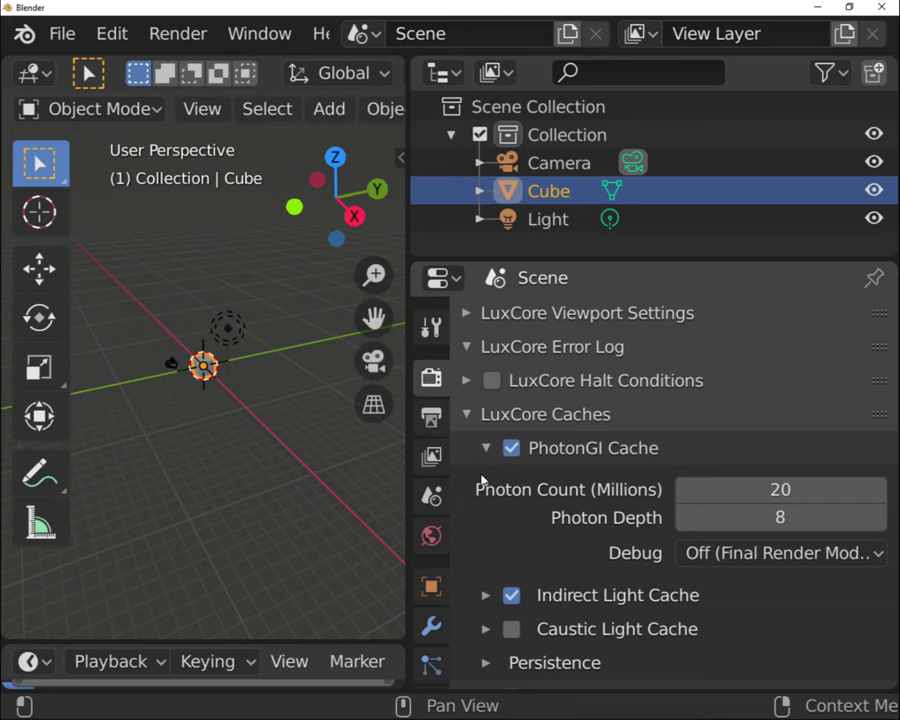
# Expand the Caustic Light Cache settings in the default cube scene and enable that cache
pyautogui.click(486, 629)
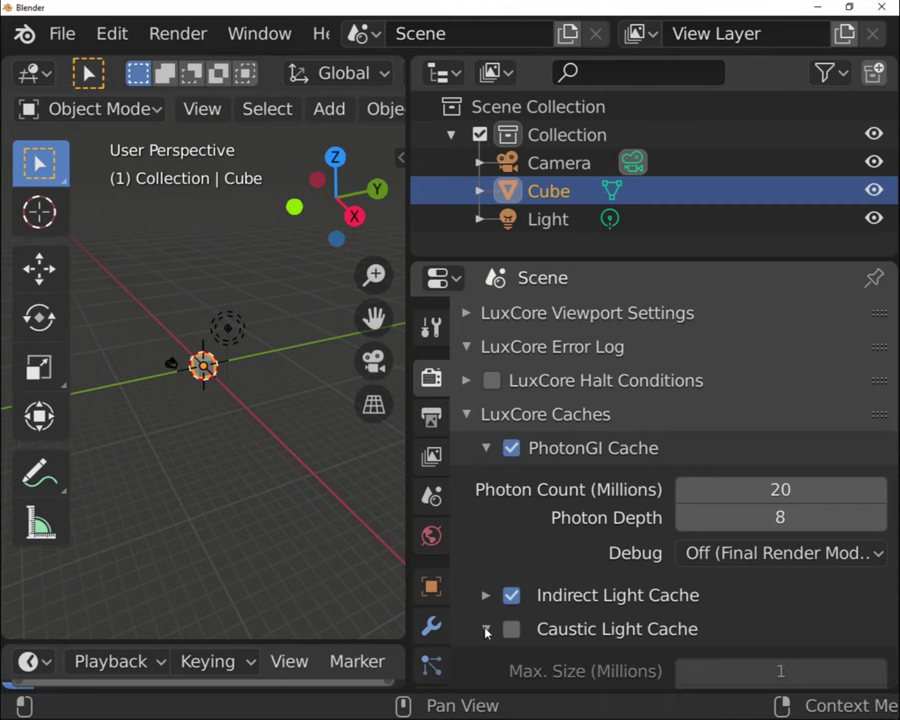
pyautogui.scroll(-4, 520, 516)
pyautogui.click(511, 459)
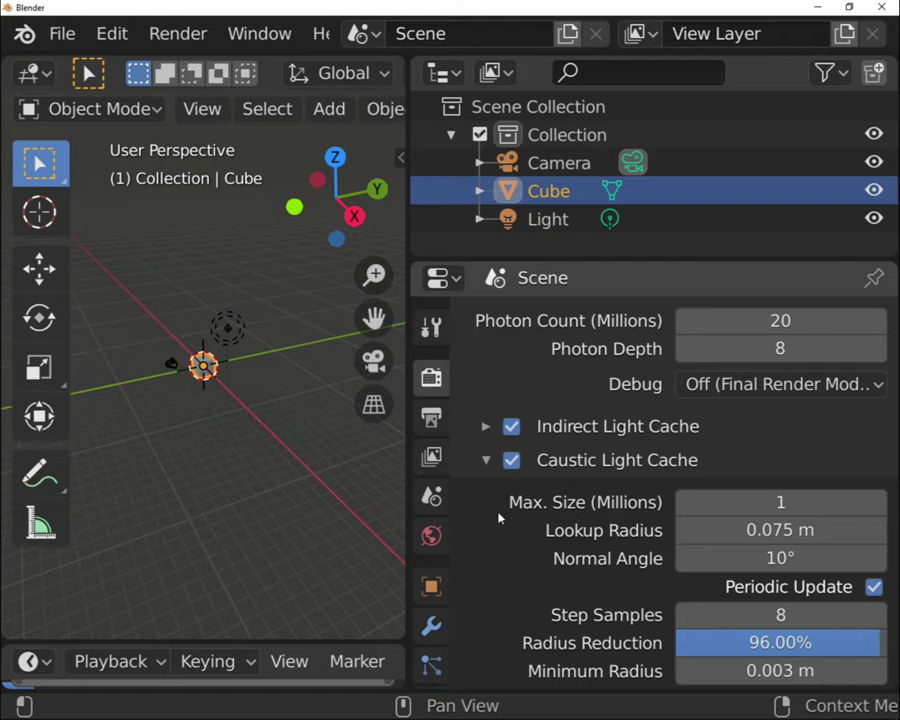
# Enable Add Light Tracing in the path settings below the maximum bounces
pyautogui.scroll(12, 482, 515)
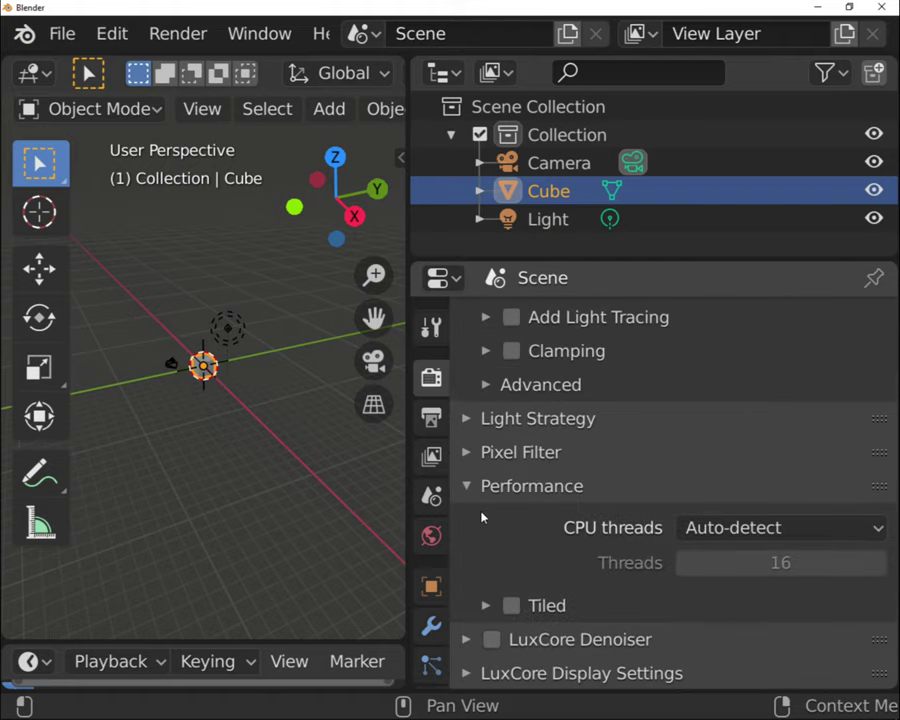
pyautogui.scroll(4, 482, 516)
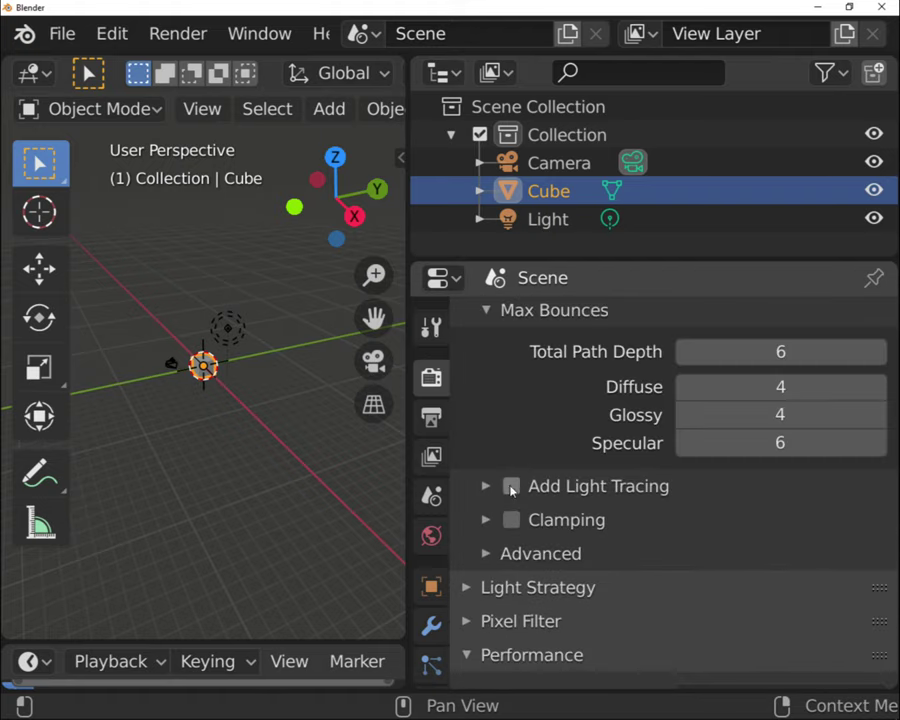
pyautogui.click(511, 487)
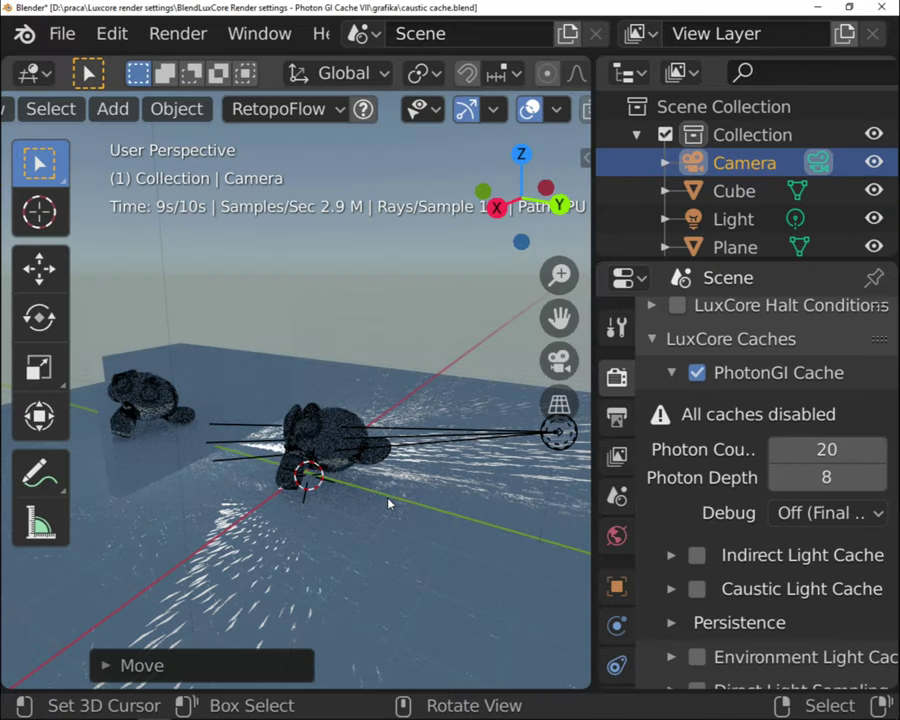
# View the monkey heads' floor caustics from a lower angle, and replace the 3D viewport with the Image Editor showing the render result
pyautogui.moveTo(390, 502); pyautogui.dragTo(326, 532, button='middle')
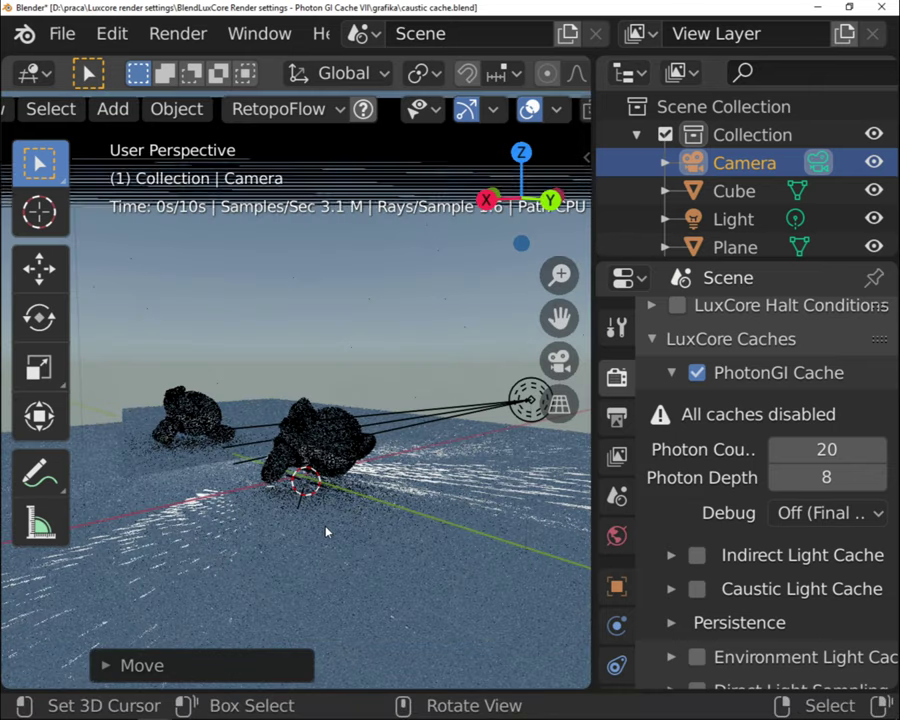
pyautogui.click(30, 74)
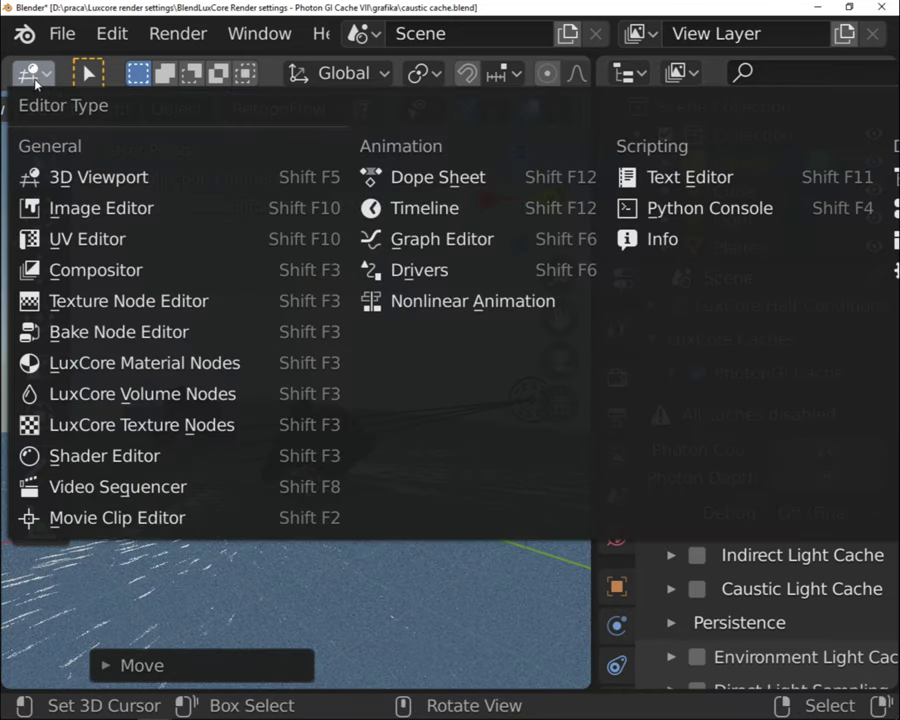
pyautogui.click(123, 216)
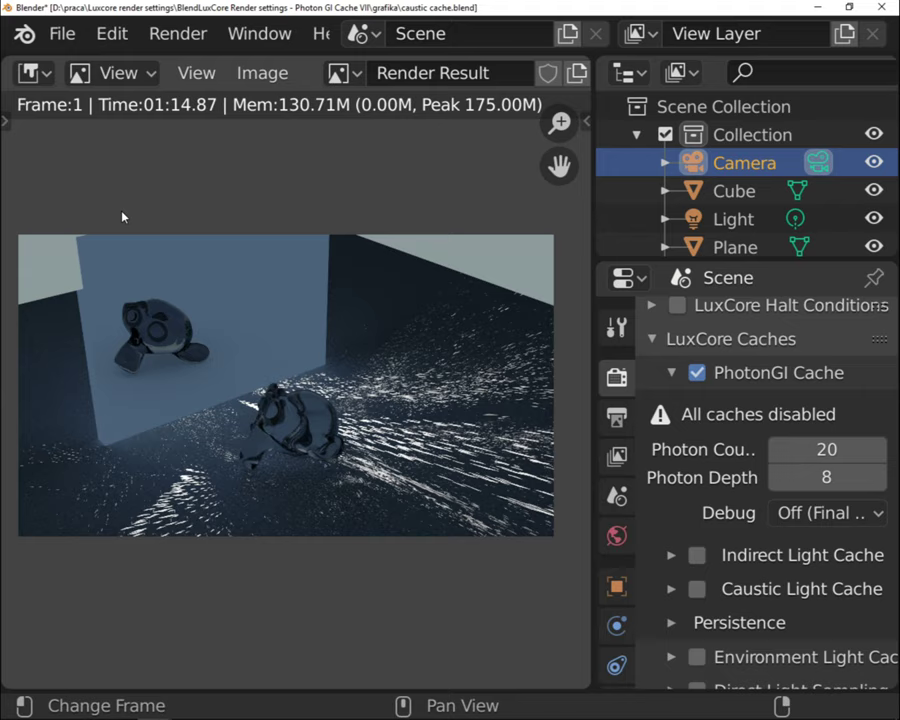
# Enable the Caustic Light Cache for the monkey scene and widen the properties area to show its full settings
pyautogui.click(697, 589)
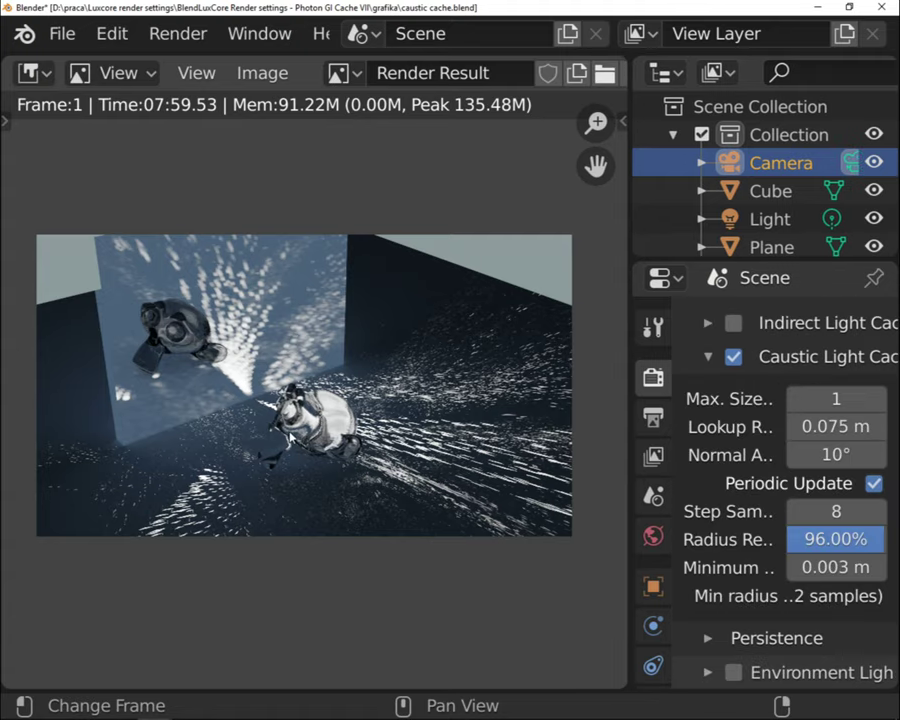
pyautogui.moveTo(631, 424); pyautogui.dragTo(500, 426)
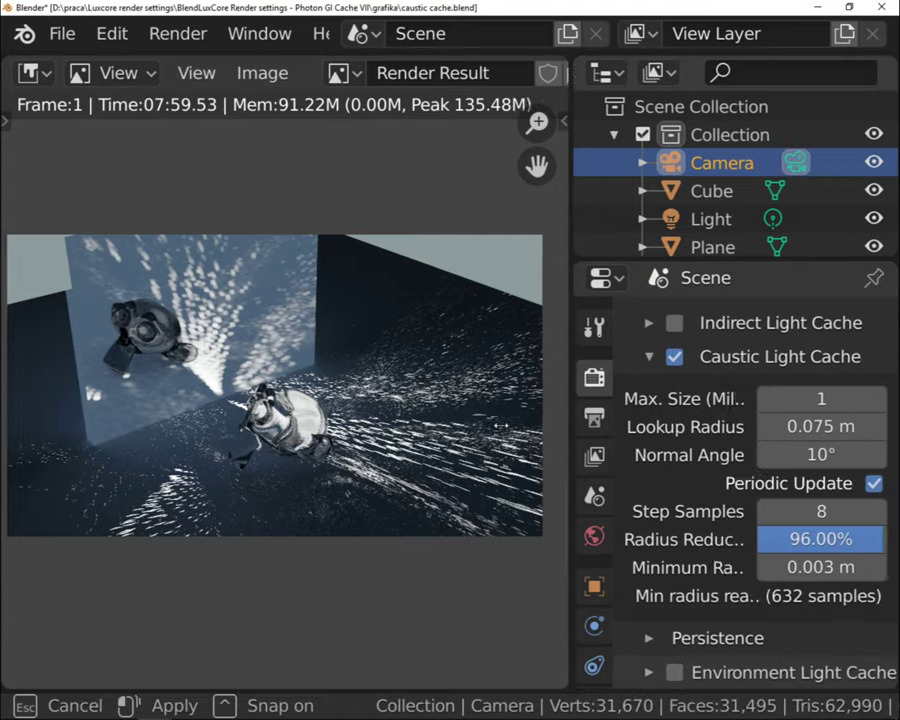
pyautogui.moveTo(570, 426); pyautogui.dragTo(133, 426)
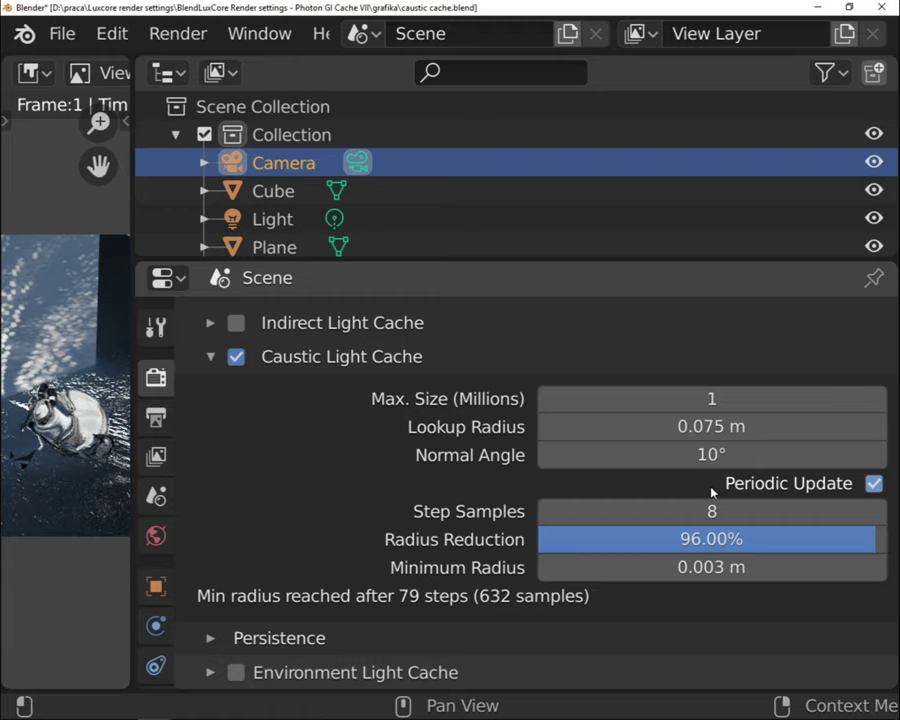
# Switch the caustic cache's Periodic Update off and back on
pyautogui.click(875, 484)
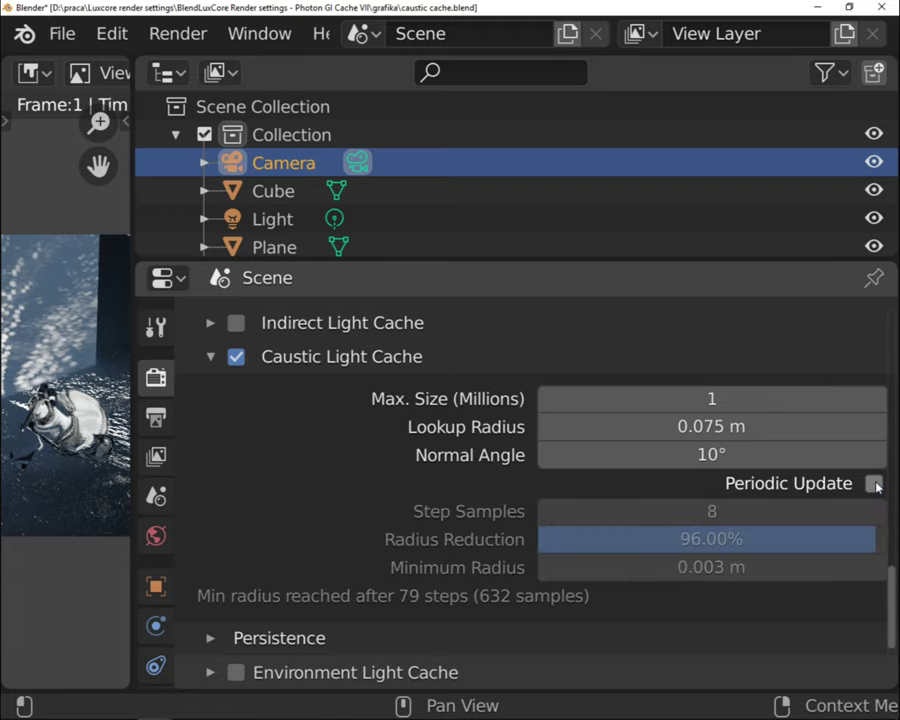
pyautogui.click(875, 484)
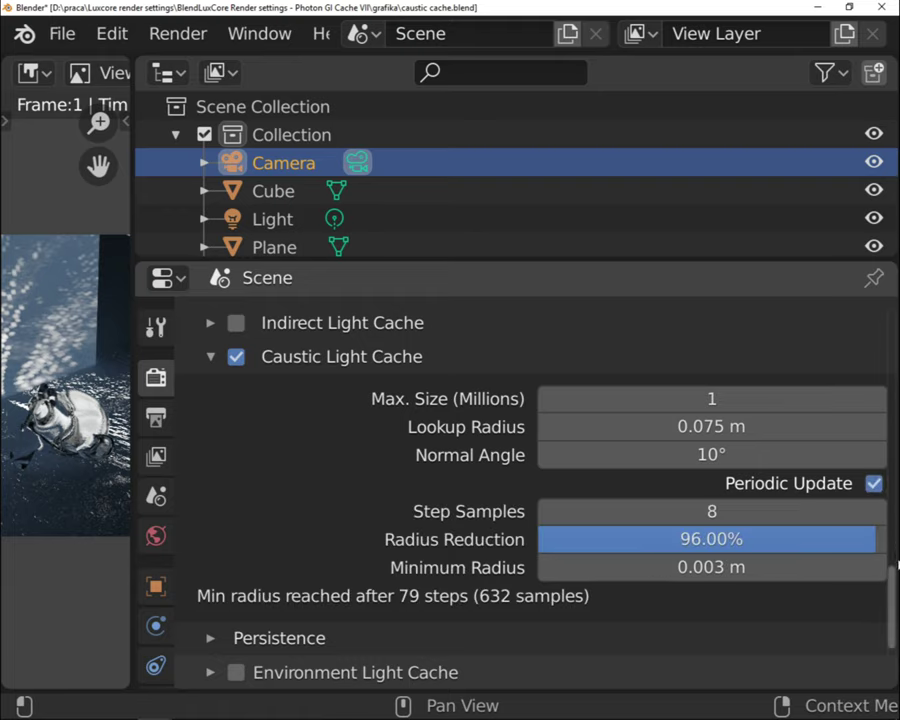
pyautogui.moveTo(891, 578); pyautogui.dragTo(897, 595)
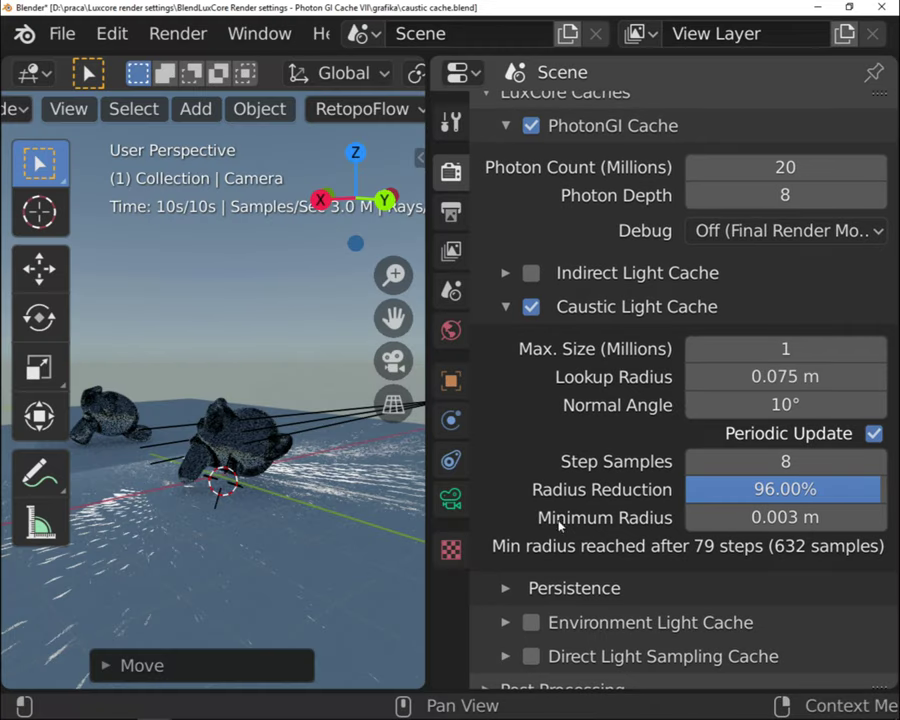
# Expand the PhotonGI cache's Persistence settings and examine the Compute and save option and cache file path
pyautogui.click(507, 590)
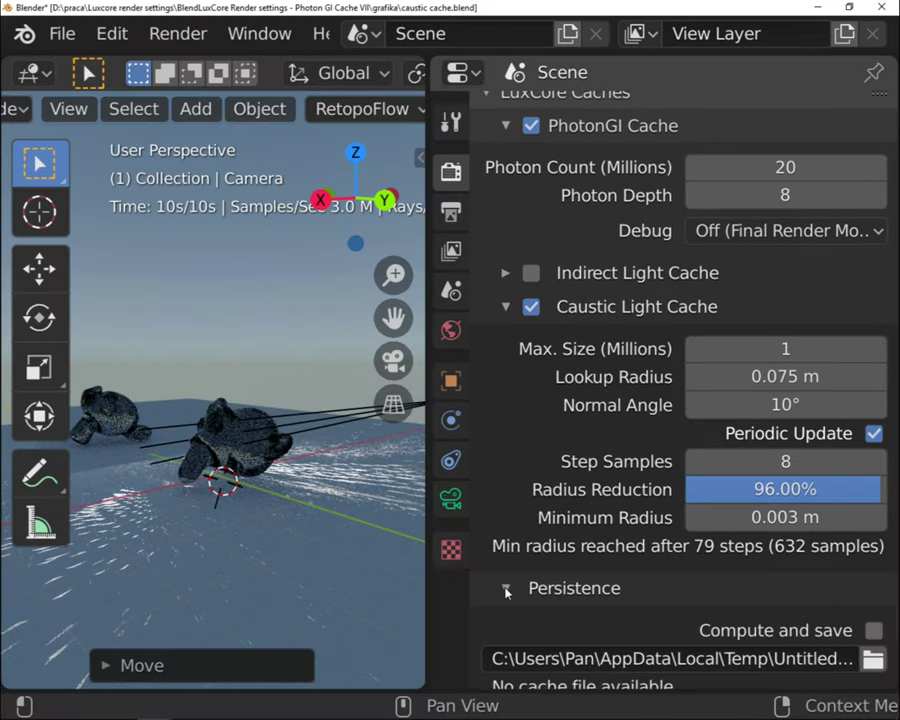
pyautogui.scroll(-5, 505, 588)
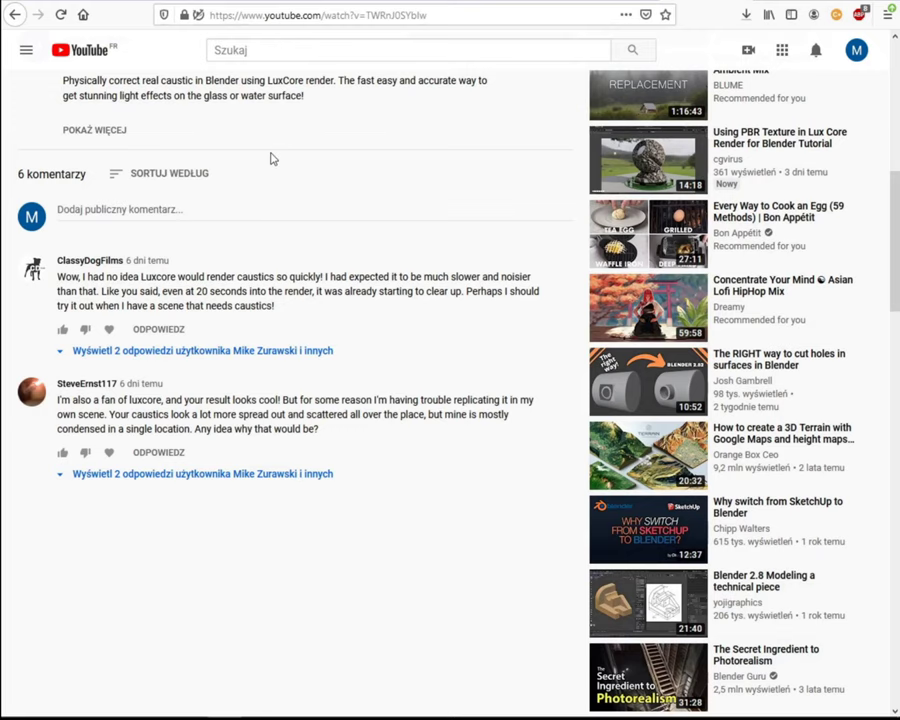
# In the web browser, start a public comment on the YouTube caustics video with "Hi I would like to ask if"
pyautogui.click(187, 210)
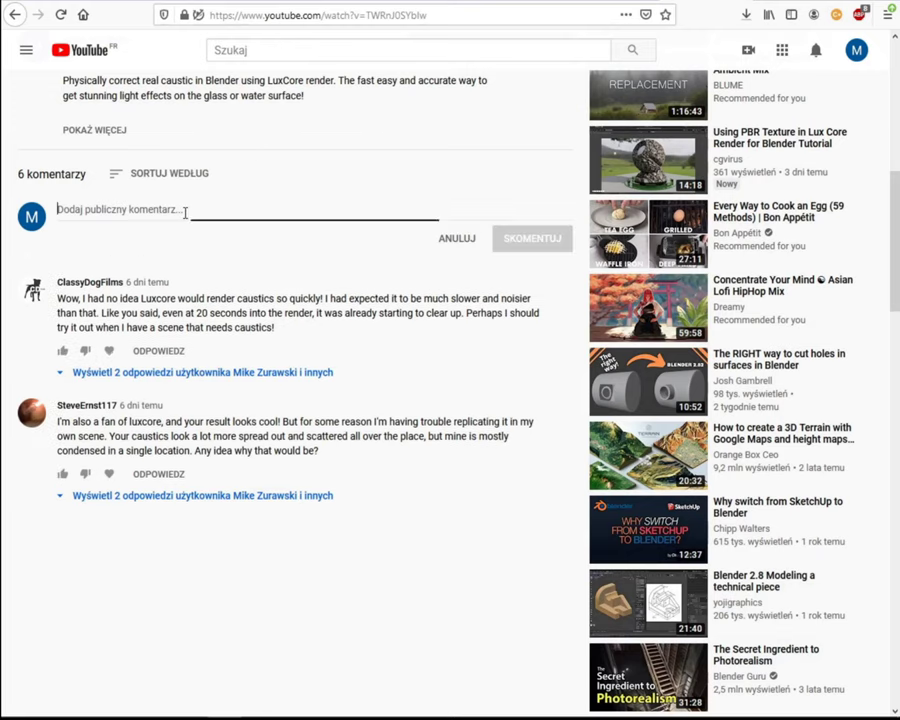
pyautogui.write('Hi I')
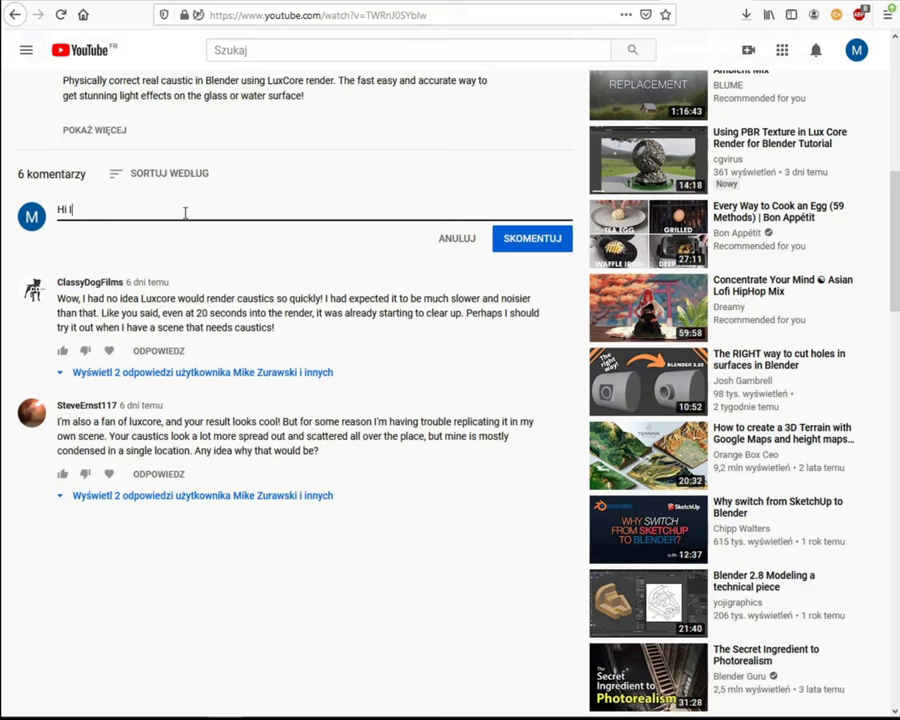
pyautogui.write(' would like to ask if')
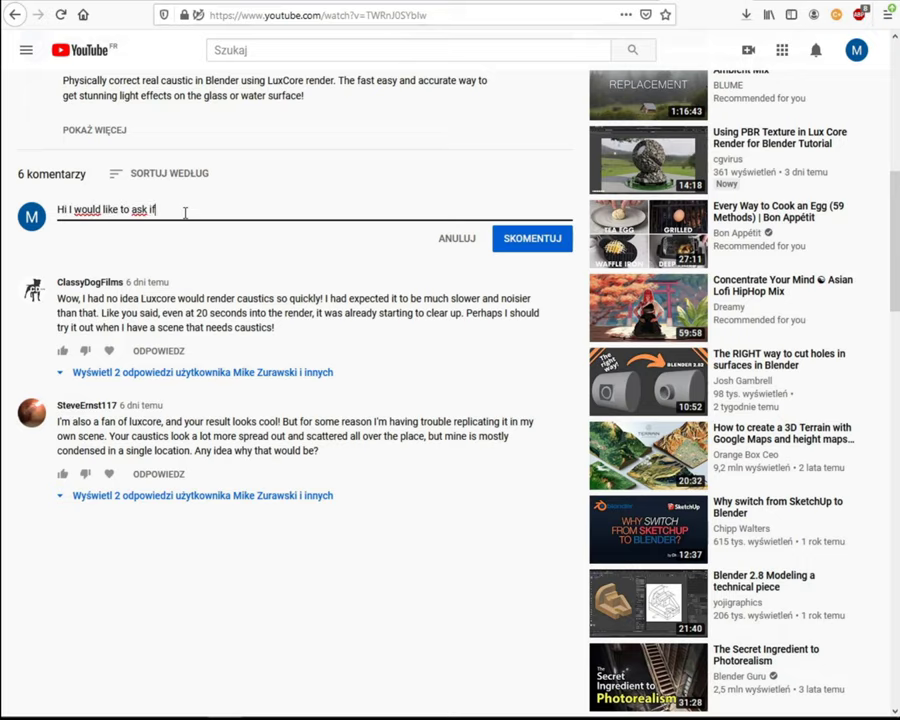